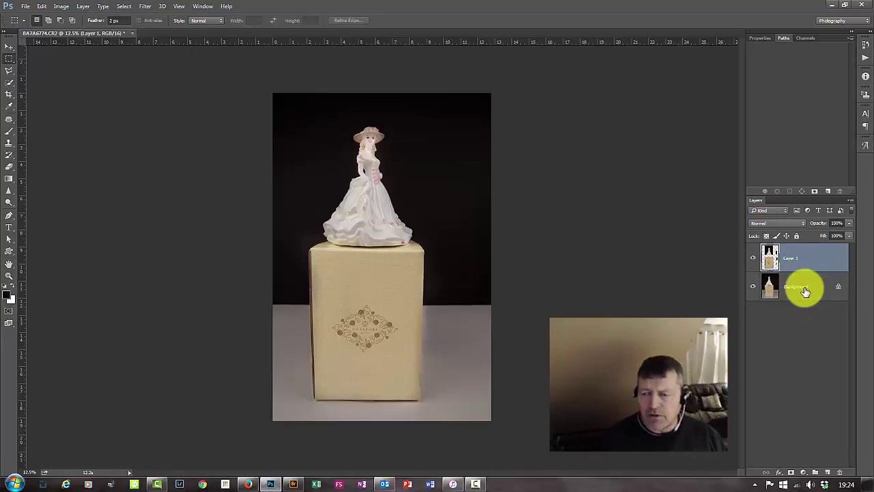
Delete Layer 1, leaving only the Background layer
{"action": "left_click", "coordinate": [806, 290]}
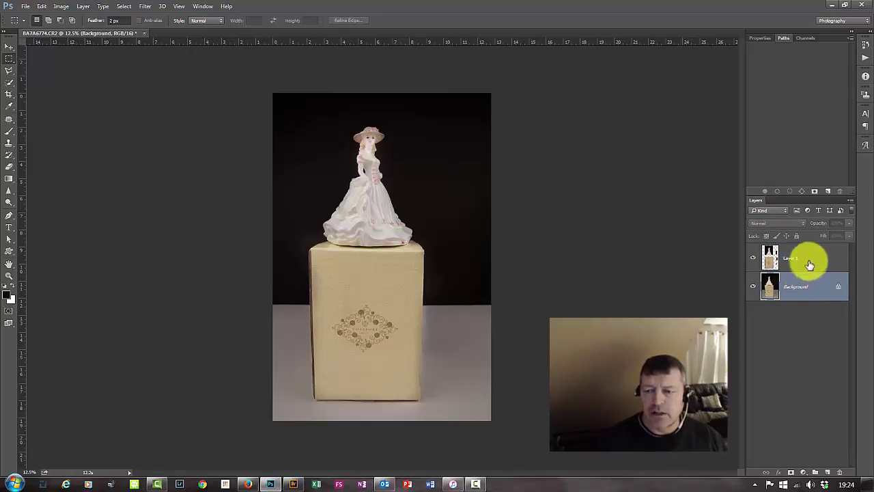
{"action": "left_click", "coordinate": [810, 261]}
{"action": "key", "text": "Delete"}
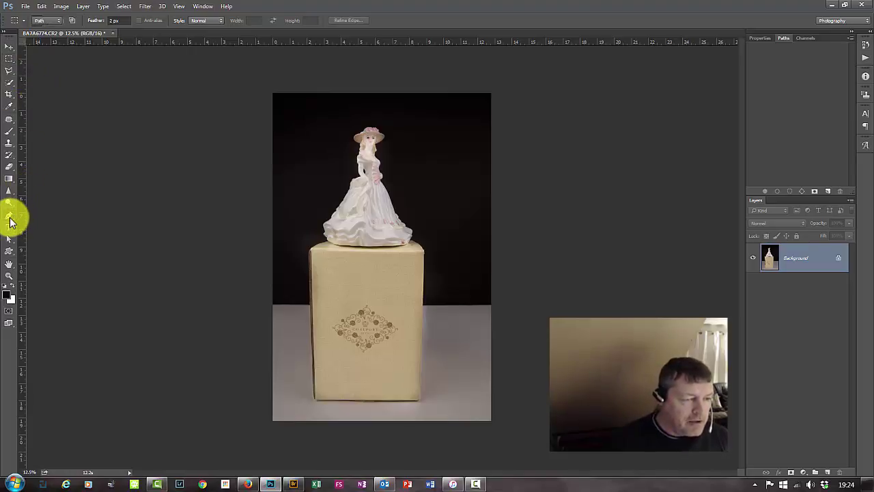
Place a single path point outside the image with the Pen tool and undo it
{"action": "left_click", "coordinate": [10, 220]}
{"action": "left_click", "coordinate": [10, 221]}
{"action": "right_click", "coordinate": [10, 222]}
{"action": "left_click", "coordinate": [10, 222]}
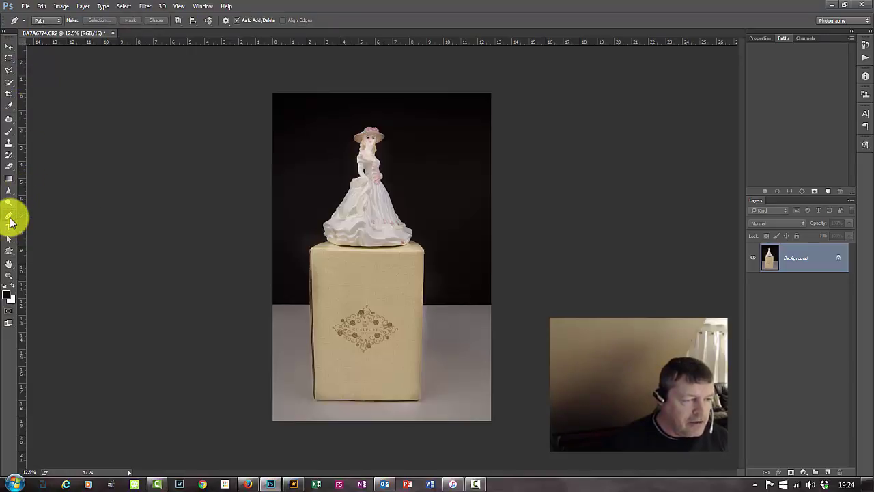
{"action": "left_click", "coordinate": [164, 211]}
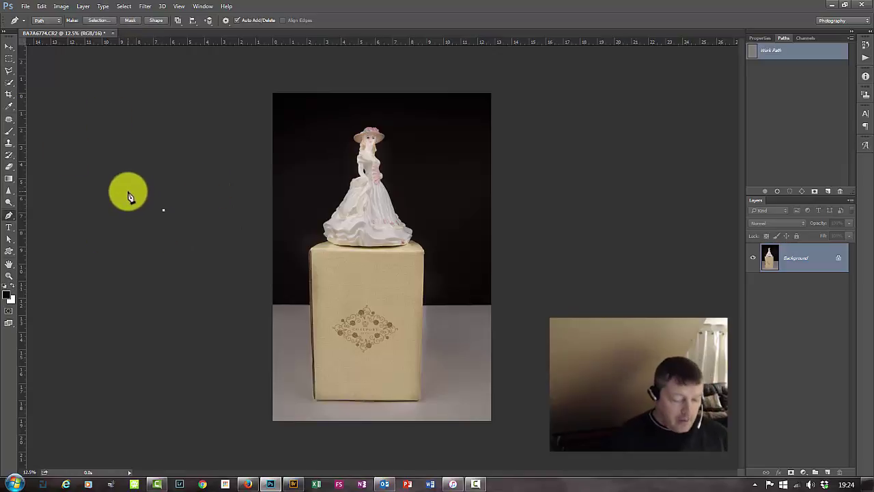
{"action": "key", "text": "ctrl+z"}
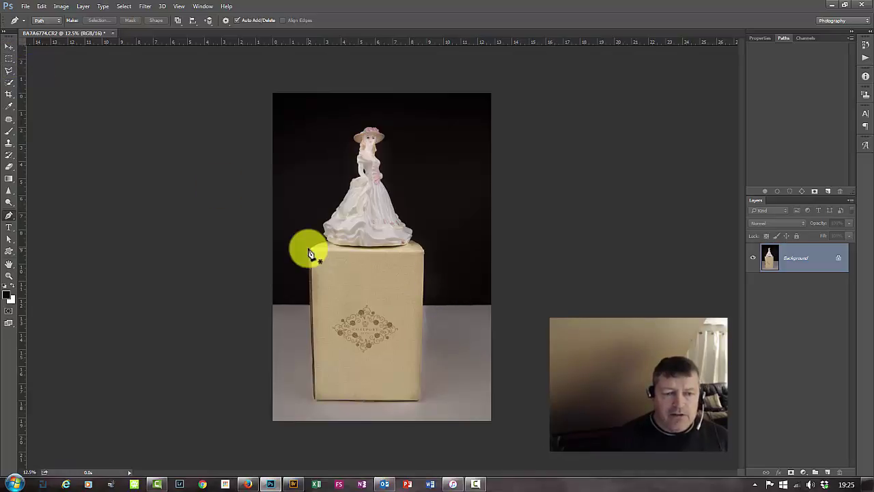
Draw a rectangular marquee selection about 8.6 by 9 in around the figurine and the upper edge of the box
{"action": "left_click", "coordinate": [10, 46]}
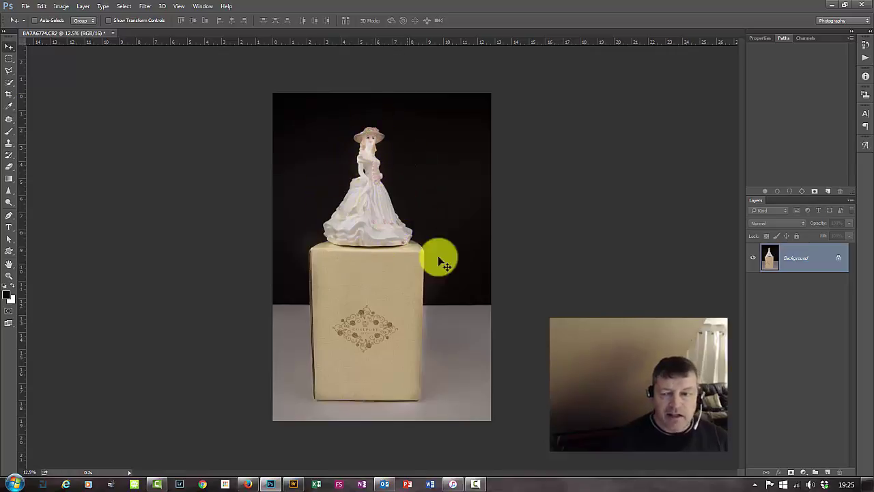
{"action": "left_click", "coordinate": [9, 60]}
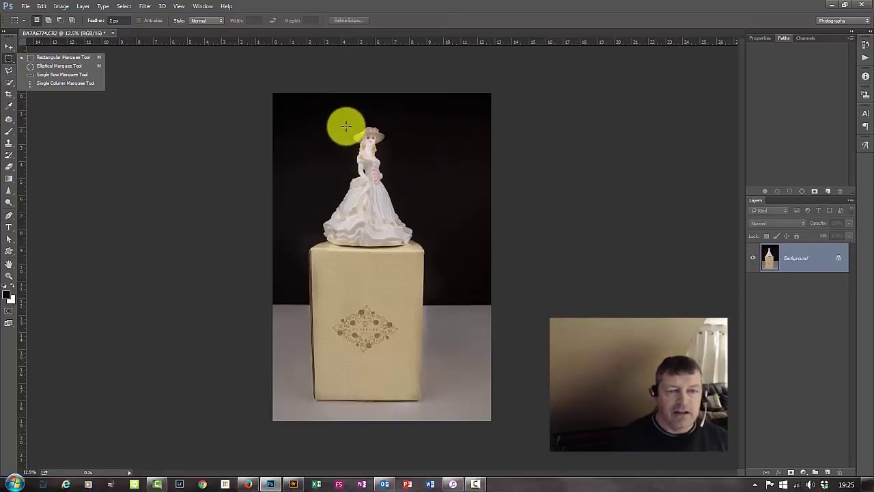
{"action": "left_click_drag", "start_coordinate": [308, 113], "coordinate": [419, 263]}
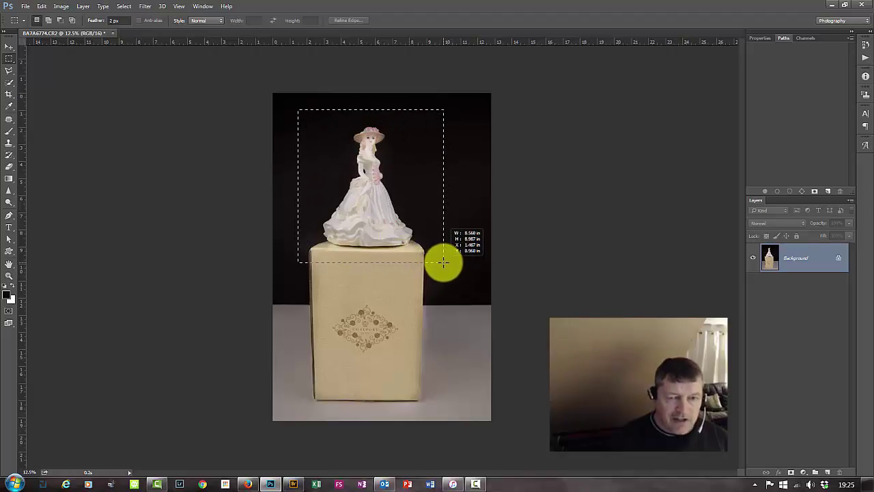
{"action": "left_click_drag", "start_coordinate": [444, 261], "coordinate": [444, 262]}
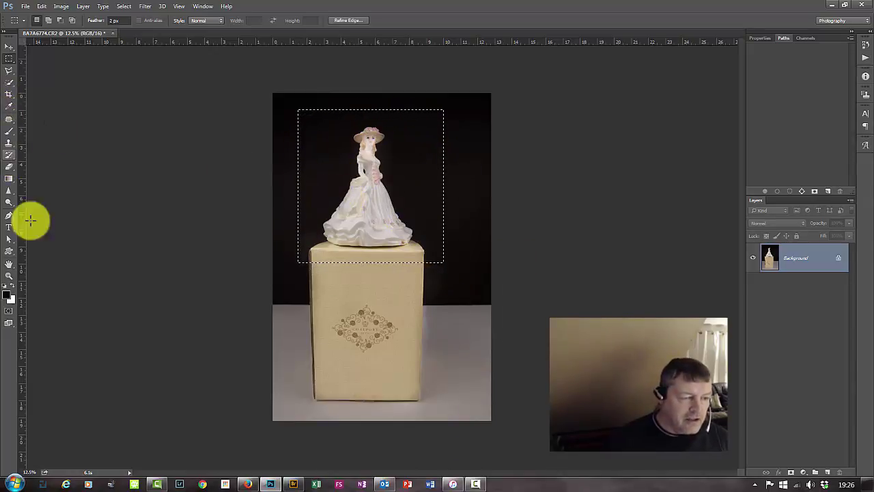
Set the foreground colour to bright magenta, hex e904f1
{"action": "left_click", "coordinate": [9, 298]}
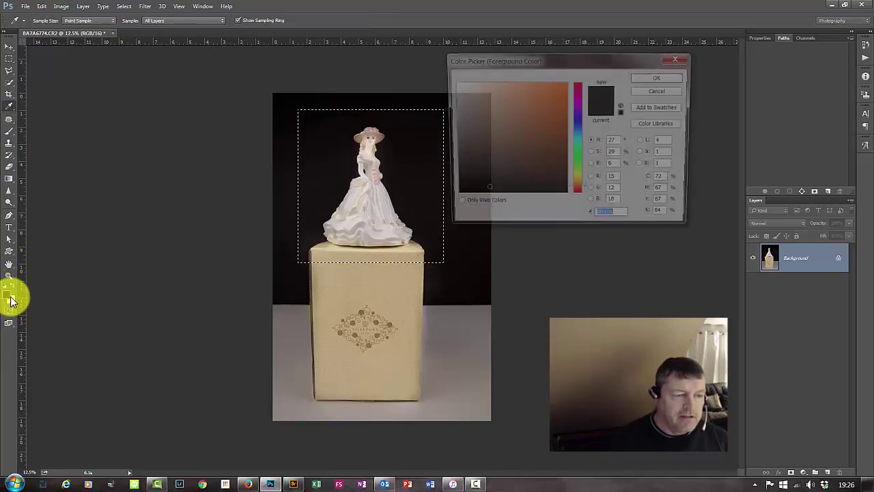
{"action": "left_click_drag", "start_coordinate": [579, 107], "coordinate": [578, 101]}
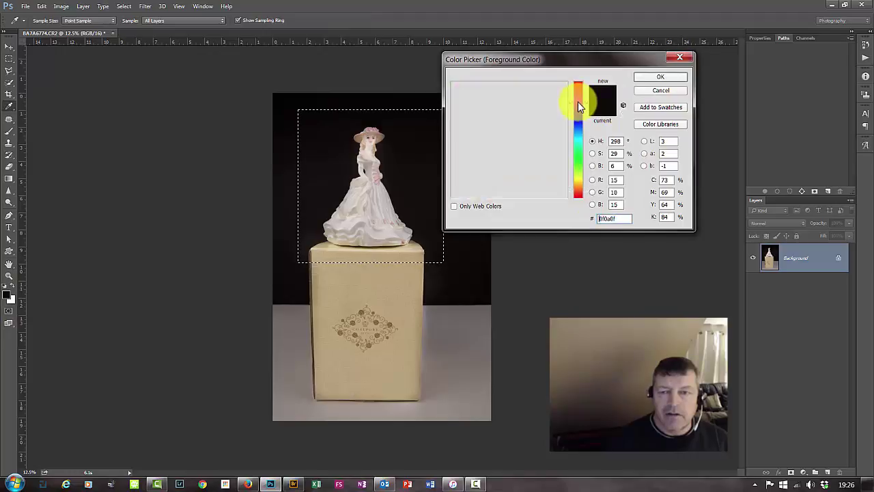
{"action": "left_click", "coordinate": [566, 89]}
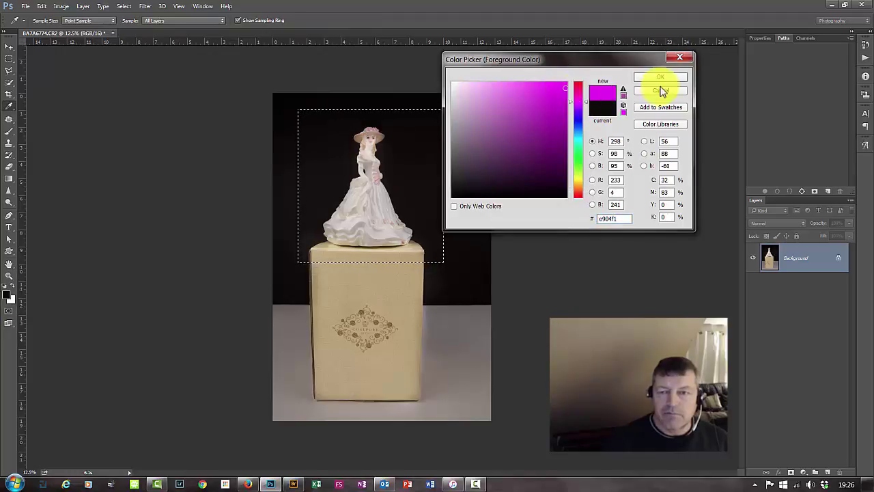
{"action": "left_click", "coordinate": [668, 79]}
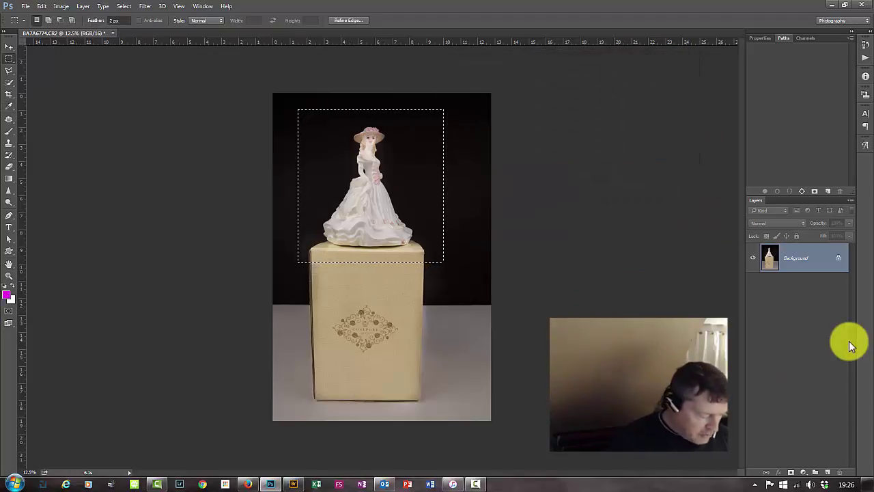
Paint the whole selected area magenta with the Brush tool at 100% flow, and undo the painting
{"action": "key", "text": "b"}
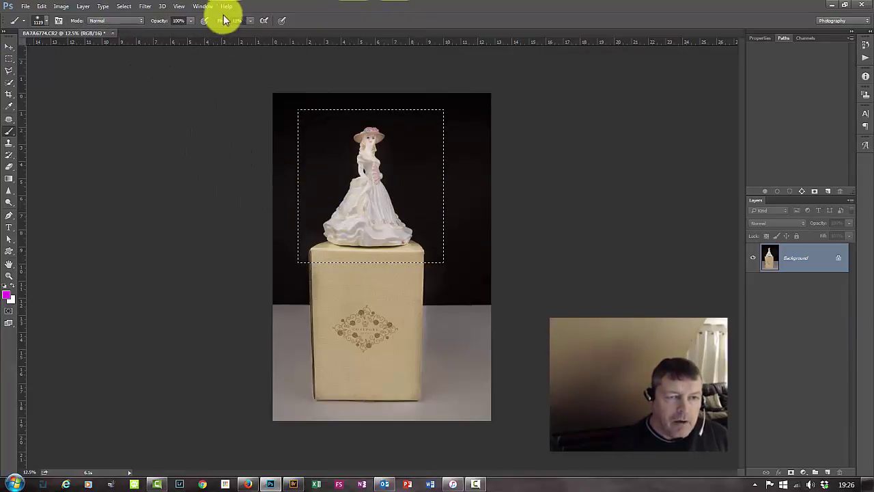
{"action": "left_click", "coordinate": [250, 21]}
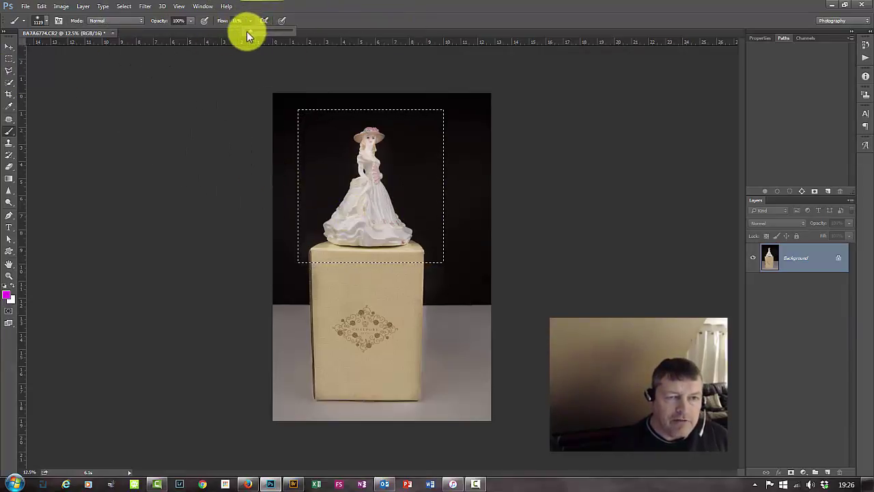
{"action": "mouse_move", "coordinate": [324, 140]}
{"action": "left_mouse_down"}
{"action": "mouse_move", "coordinate": [352, 111]}
{"action": "mouse_move", "coordinate": [252, 130]}
{"action": "mouse_move", "coordinate": [367, 134]}
{"action": "left_mouse_up"}
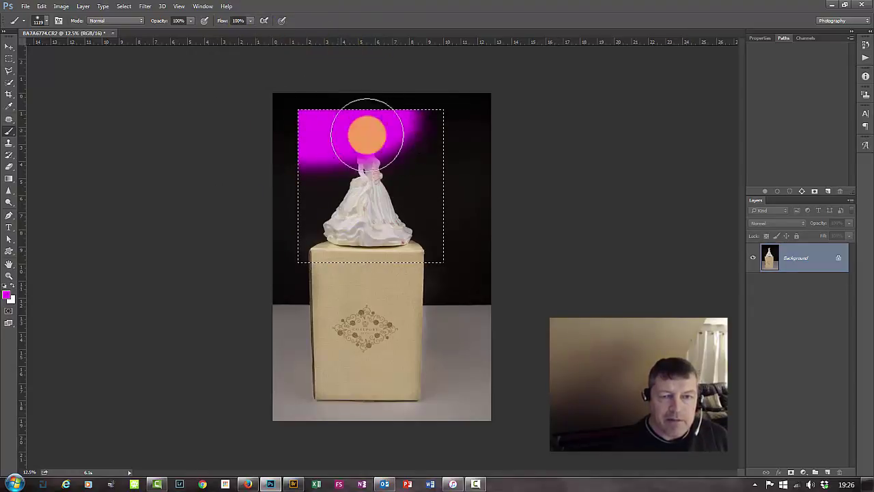
{"action": "left_click_drag", "start_coordinate": [449, 177], "coordinate": [440, 160]}
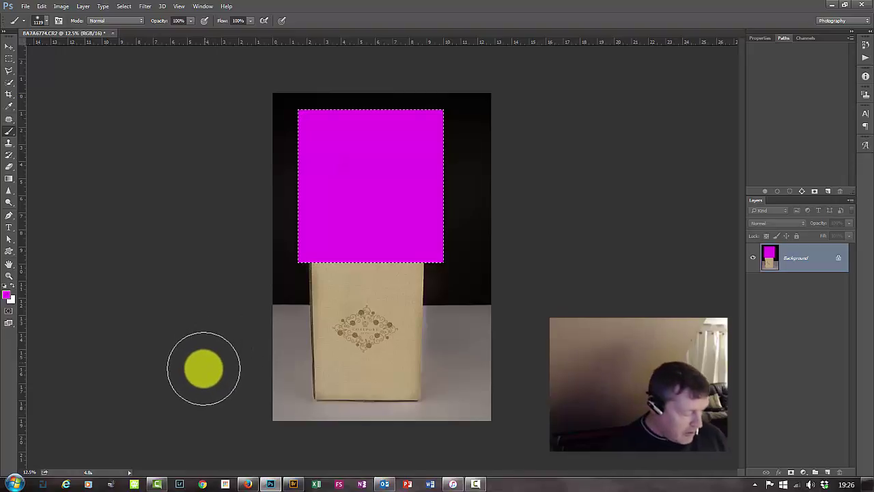
{"action": "key", "text": "ctrl+z"}
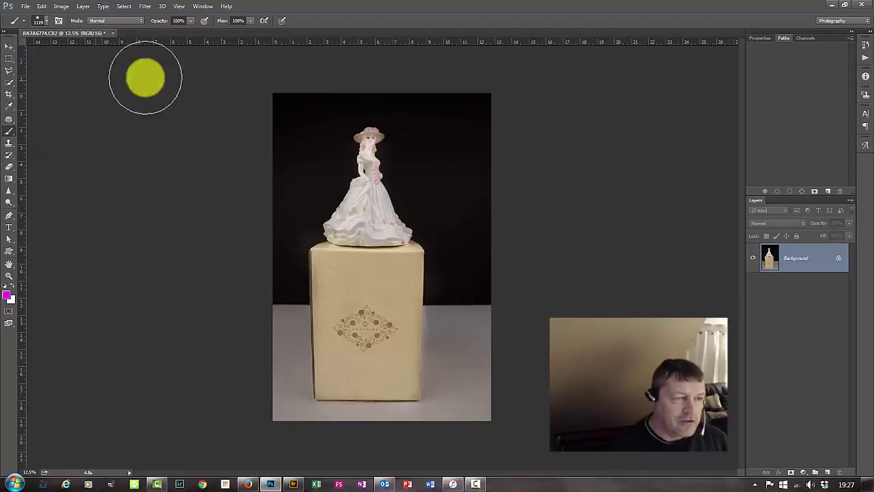
Draw a rectangular marquee selection enclosing both the figurine and the entire box
{"action": "left_click_drag", "start_coordinate": [11, 58], "coordinate": [55, 57]}
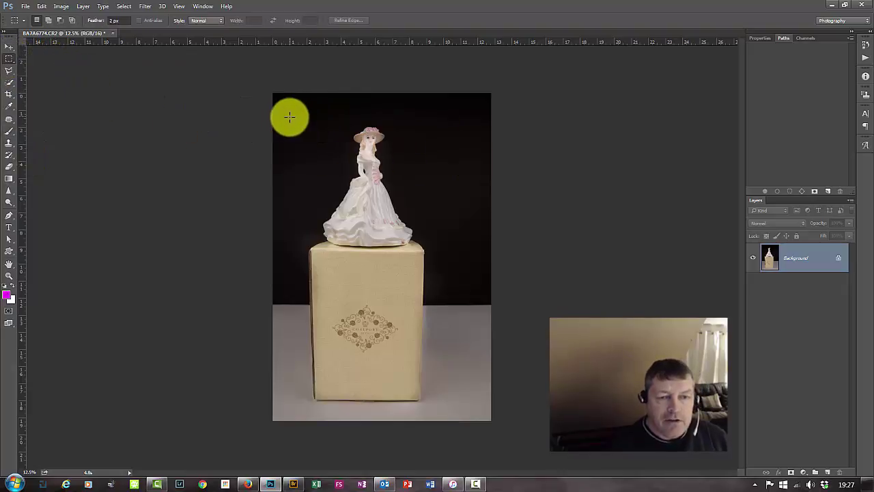
{"action": "left_click_drag", "start_coordinate": [312, 132], "coordinate": [435, 268]}
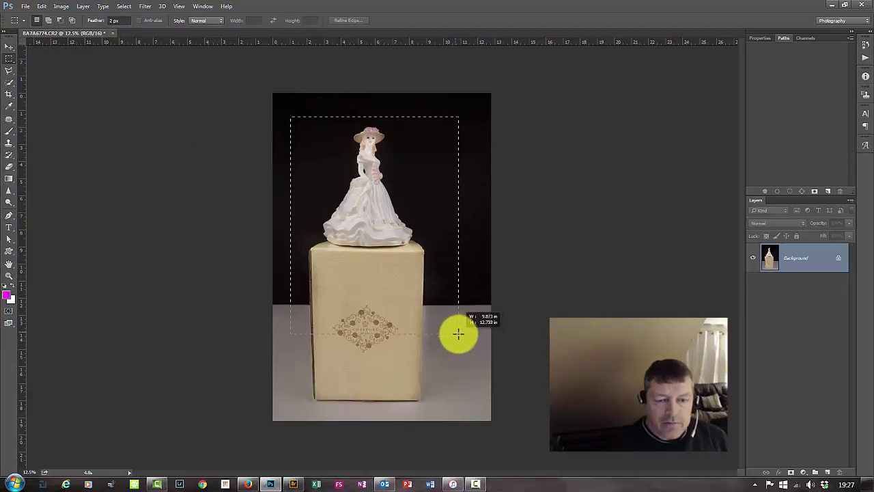
{"action": "left_click_drag", "start_coordinate": [458, 334], "coordinate": [448, 406]}
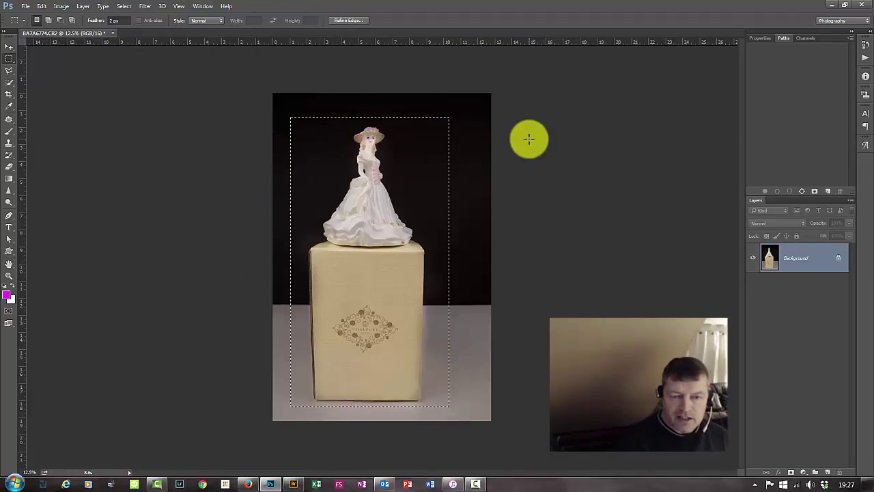
Copy the selected area to a new layer, hide the Background layer to inspect it, and undo the copy
{"action": "key", "text": "ctrl+j"}
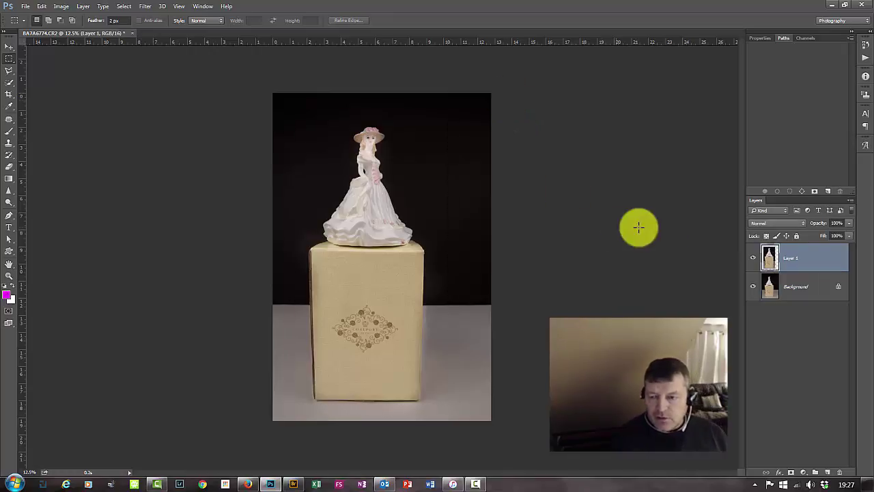
{"action": "left_click", "coordinate": [753, 287]}
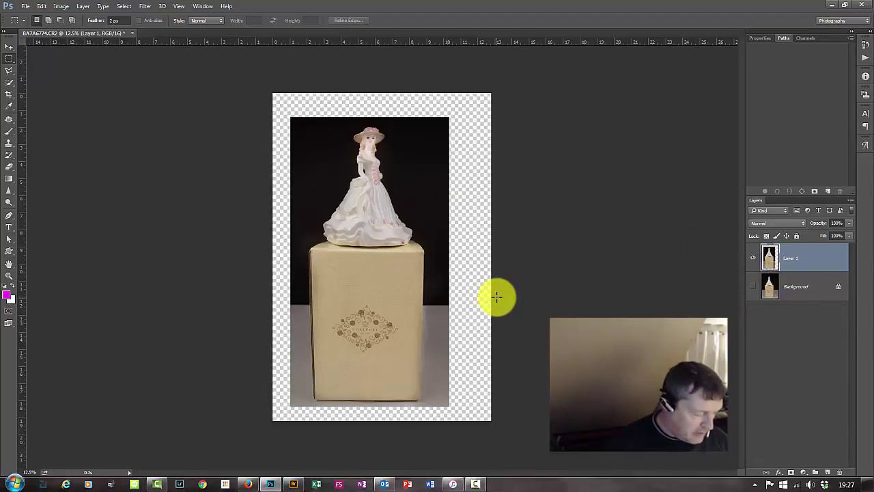
{"action": "key", "text": "ctrl+z"}
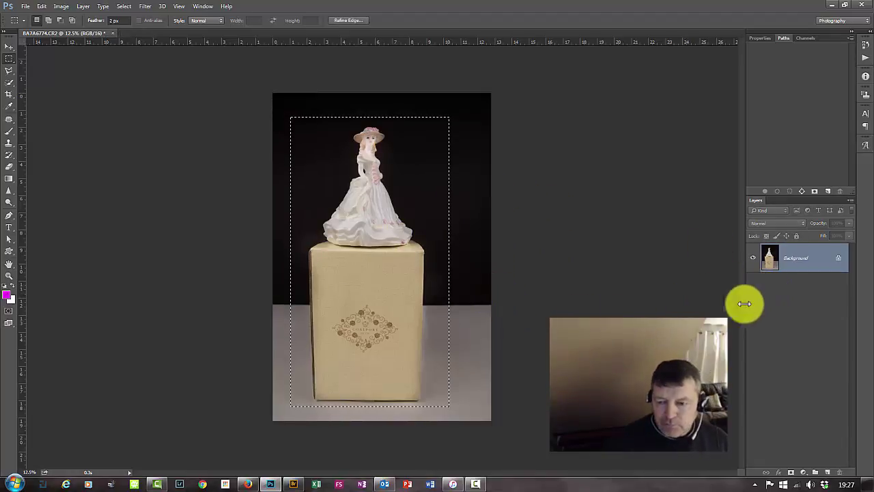
Add a Hue/Saturation adjustment layer masked to the selection, and check it by hiding and showing the Background layer
{"action": "left_click", "coordinate": [805, 472]}
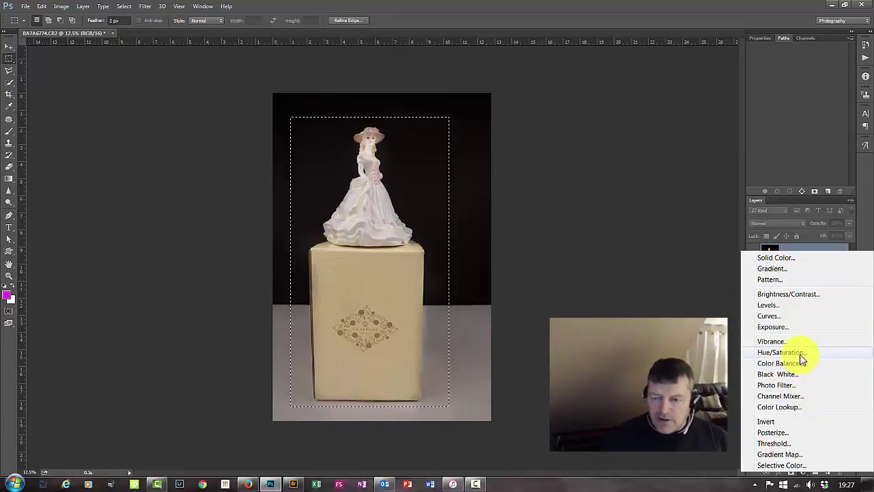
{"action": "left_click", "coordinate": [596, 143]}
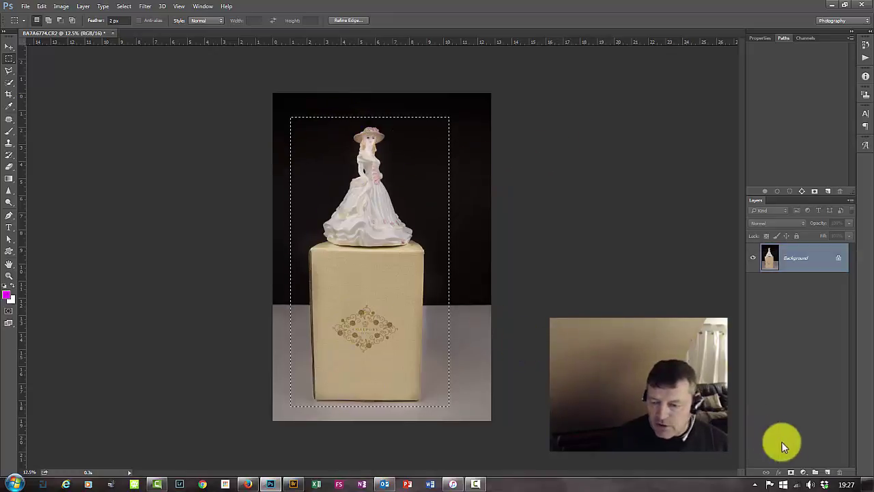
{"action": "left_click", "coordinate": [806, 473]}
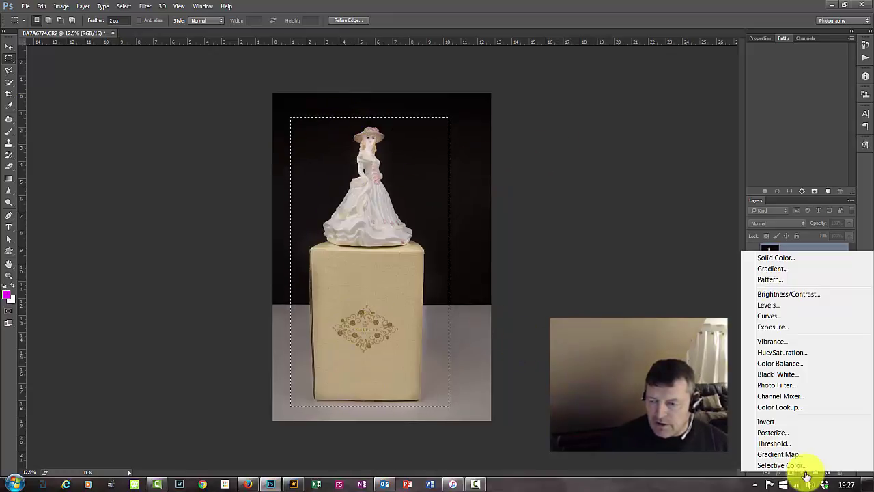
{"action": "left_click", "coordinate": [791, 353]}
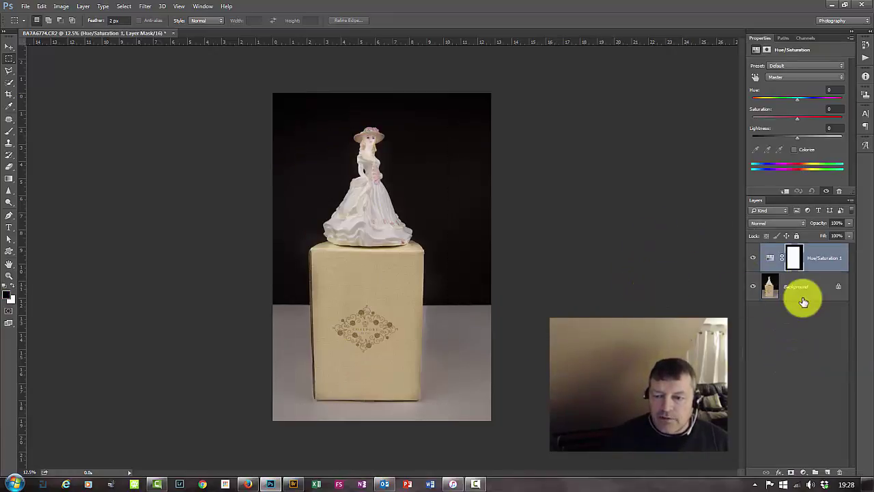
{"action": "left_click", "coordinate": [754, 287]}
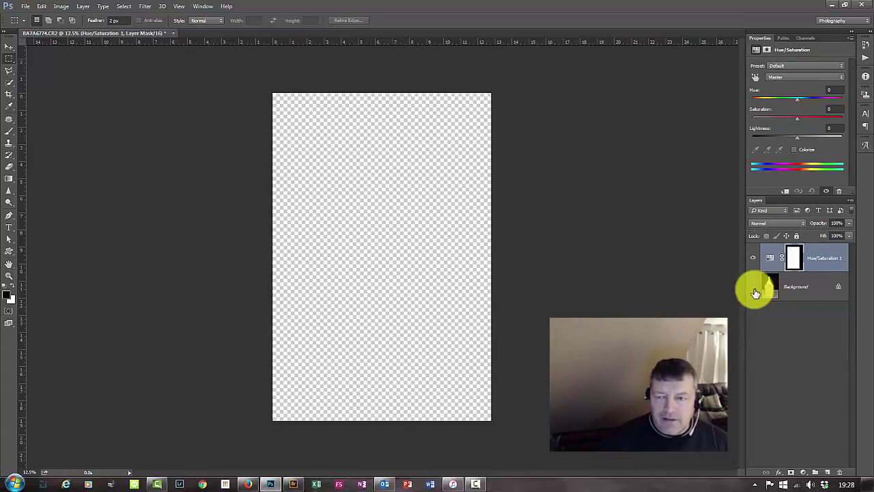
{"action": "left_click", "coordinate": [754, 290]}
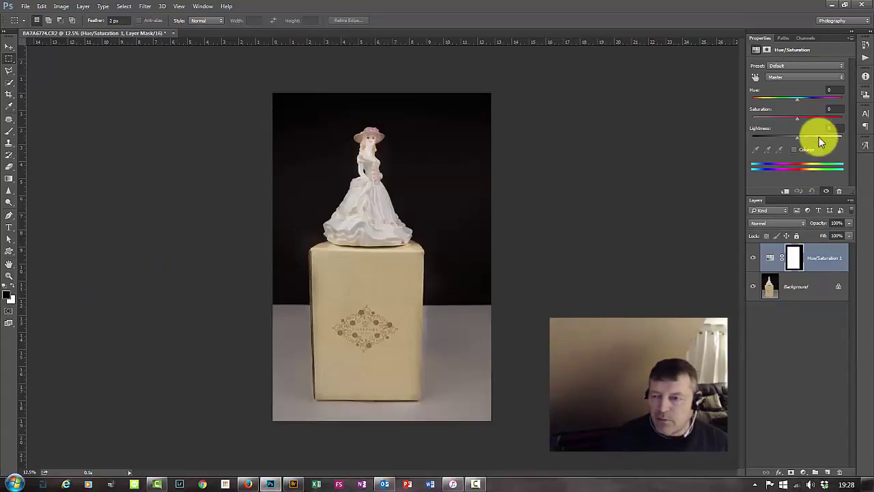
Set the adjustment layer's saturation to +100 and its hue to +39
{"action": "left_click_drag", "start_coordinate": [801, 121], "coordinate": [849, 127]}
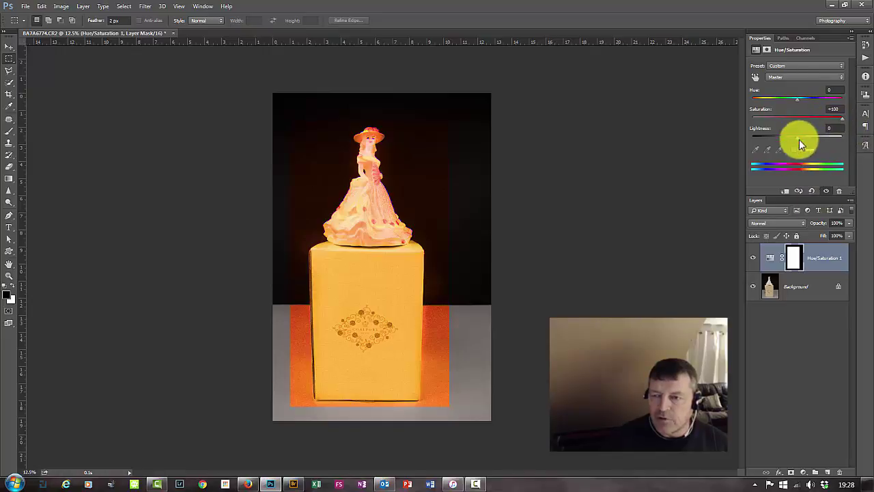
{"action": "left_click_drag", "start_coordinate": [797, 99], "coordinate": [815, 100]}
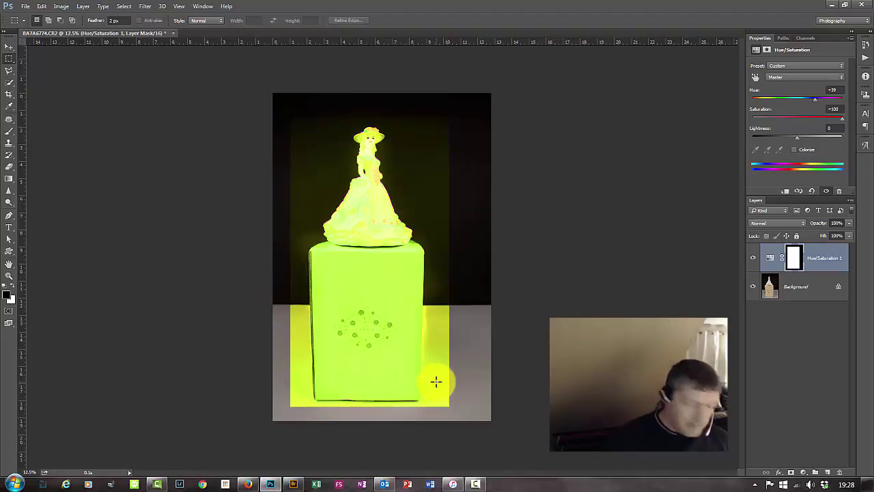
Undo the hue and saturation changes together with the adjustment layer, and deselect the rectangular area
{"action": "key", "text": "ctrl+z"}
{"action": "key", "text": "ctrl+alt+z"}
{"action": "key", "text": "ctrl+alt+z"}
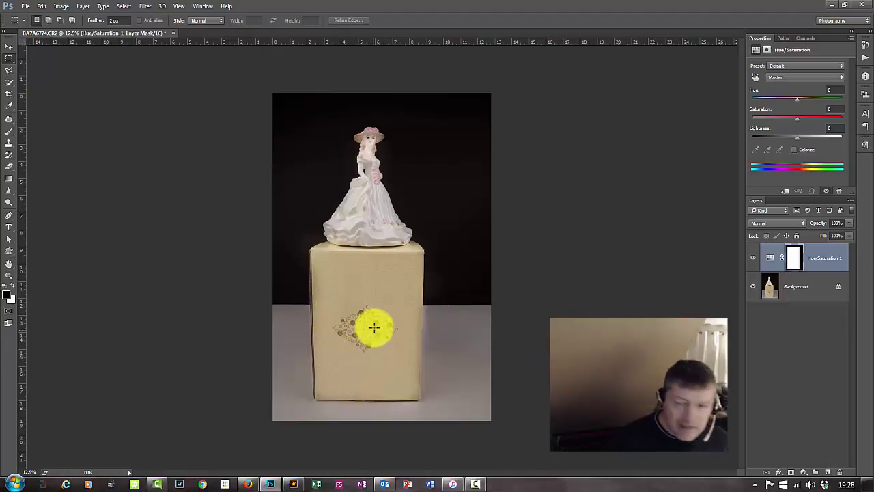
{"action": "key", "text": "ctrl+shift+z"}
{"action": "key", "text": "ctrl+shift+z"}
{"action": "key", "text": "ctrl+alt+z"}
{"action": "key", "text": "ctrl+alt+z"}
{"action": "key", "text": "ctrl+alt+z"}
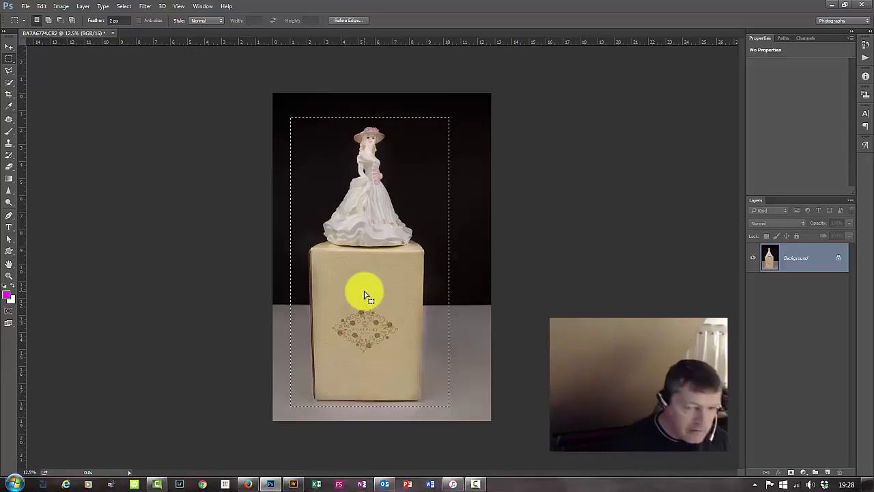
{"action": "left_click", "coordinate": [153, 144]}
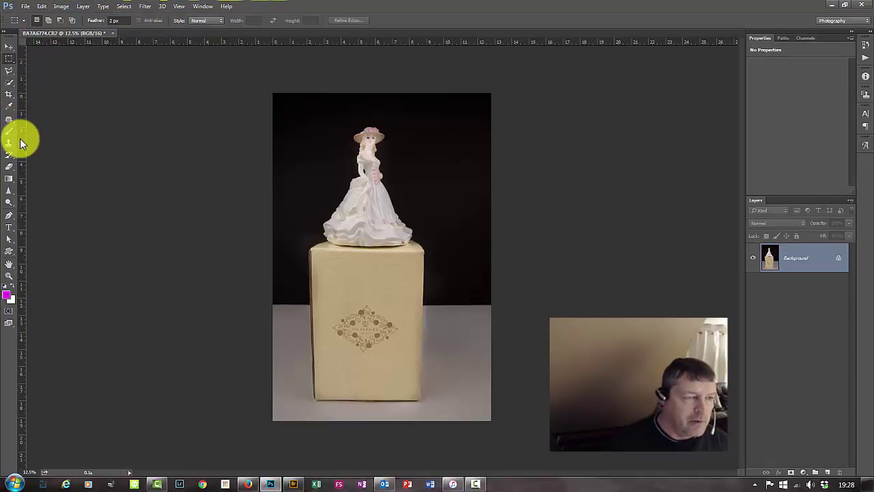
Select the front face of the box with the Rectangular Marquee tool
{"action": "right_click", "coordinate": [9, 62]}
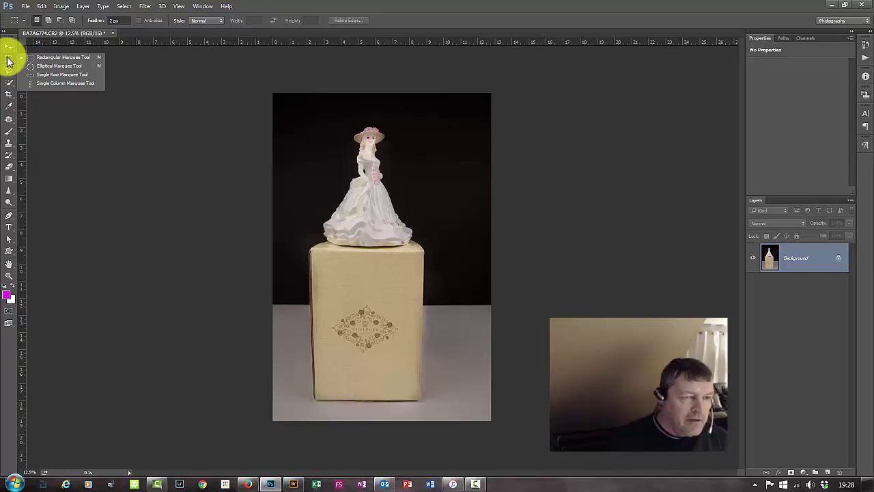
{"action": "left_click", "coordinate": [53, 57]}
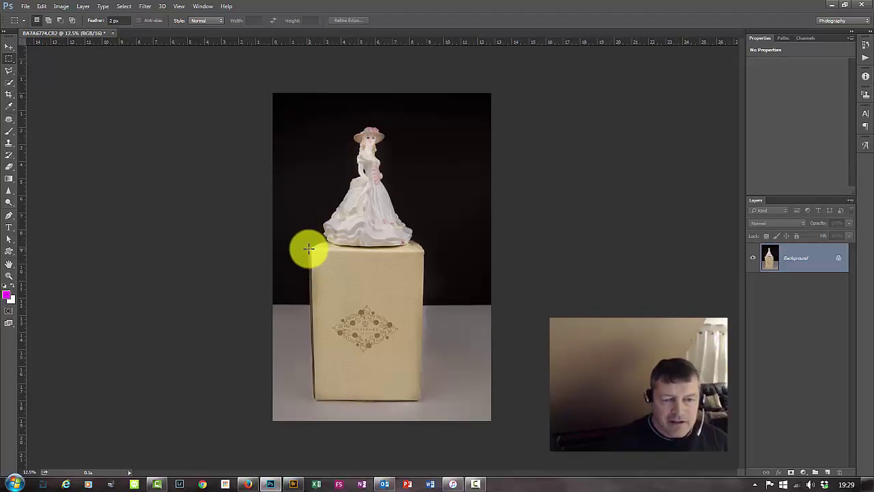
{"action": "left_click_drag", "start_coordinate": [309, 249], "coordinate": [424, 400]}
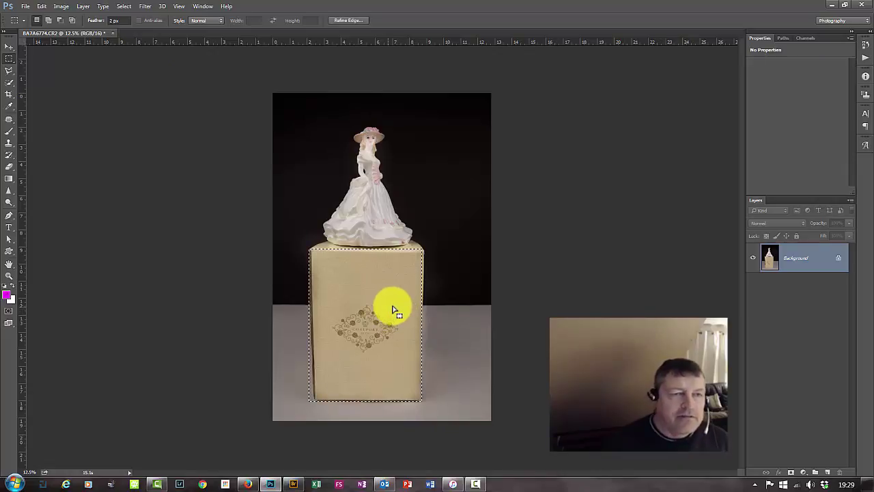
Transform the selection by fitting its four corners individually to the corners of the box's front face, and apply it
{"action": "left_click", "coordinate": [124, 7]}
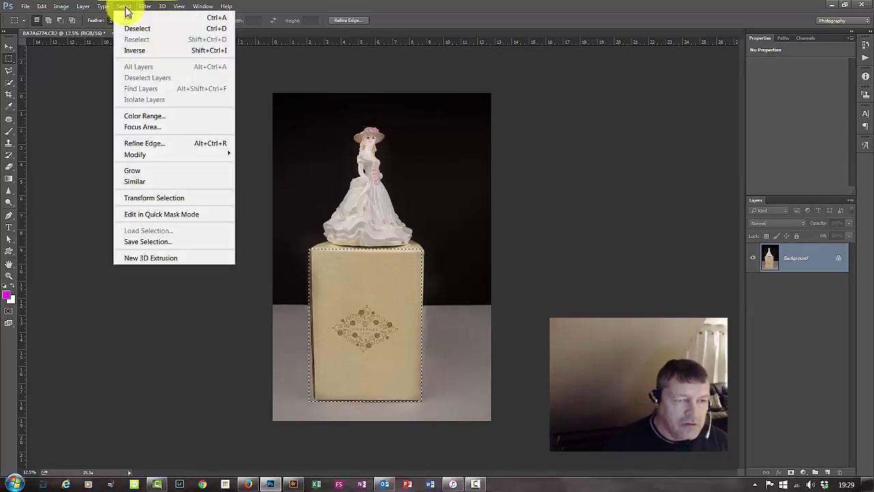
{"action": "left_click", "coordinate": [167, 198]}
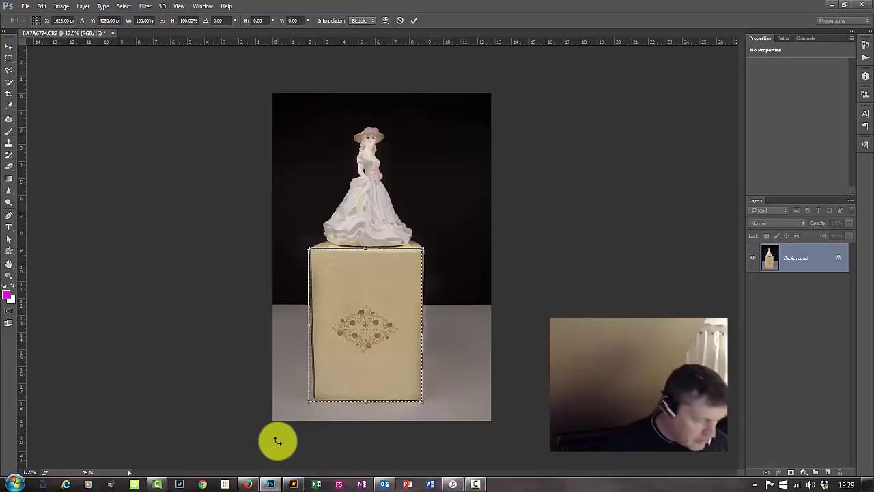
{"action": "right_click", "coordinate": [338, 374]}
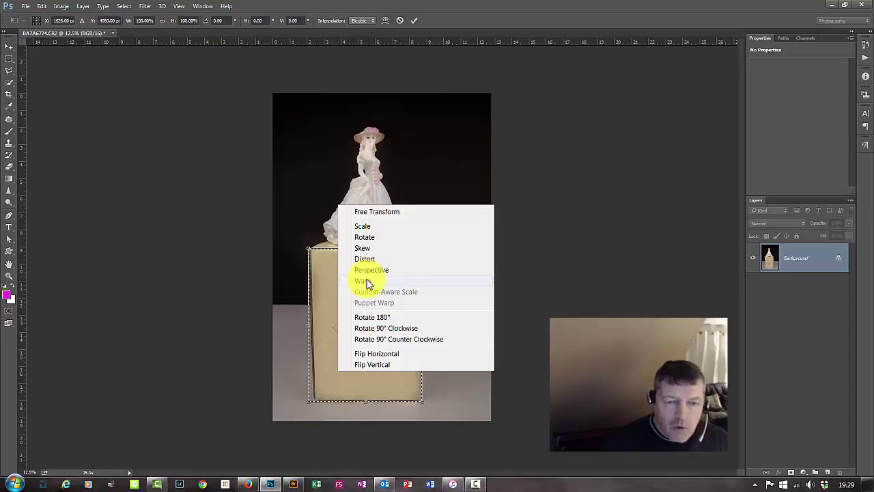
{"action": "left_click", "coordinate": [547, 16]}
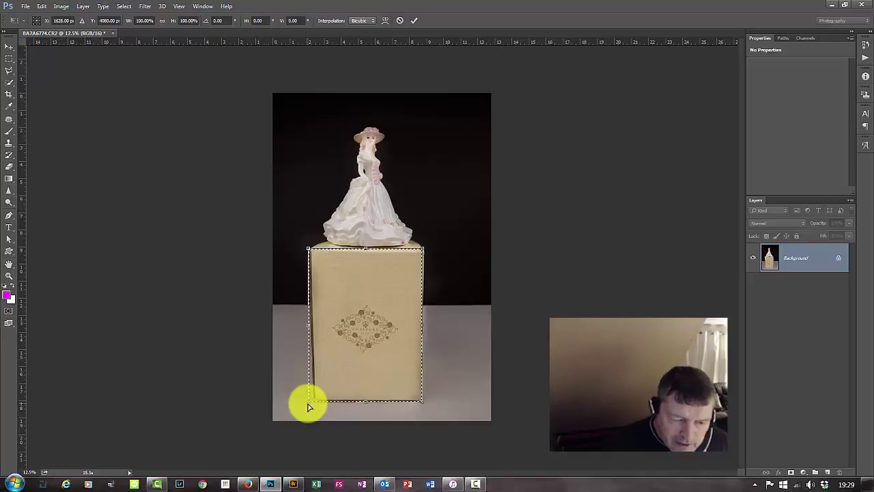
{"action": "left_click_drag", "start_coordinate": [307, 405], "coordinate": [315, 403]}
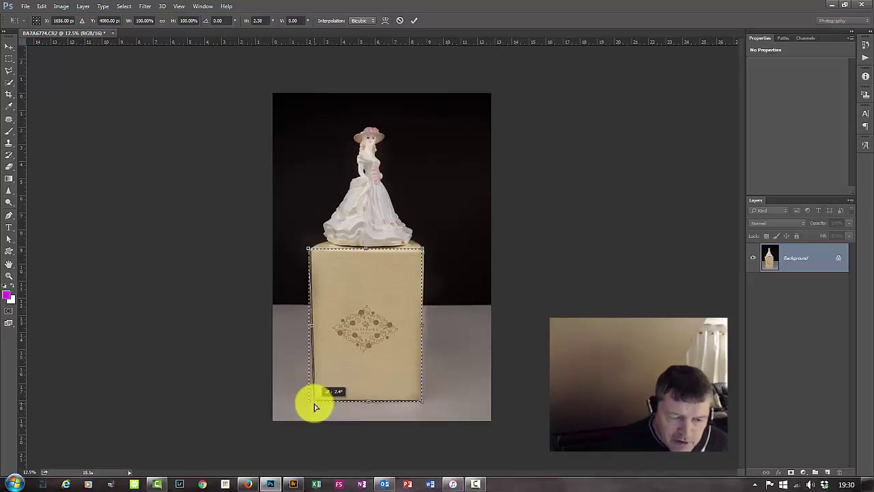
{"action": "left_click_drag", "start_coordinate": [315, 404], "coordinate": [314, 401]}
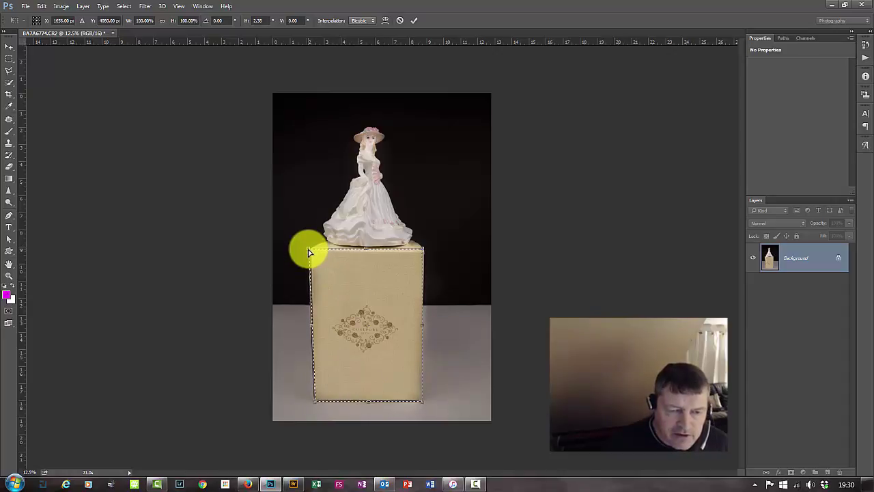
{"action": "left_click_drag", "start_coordinate": [309, 249], "coordinate": [311, 255]}
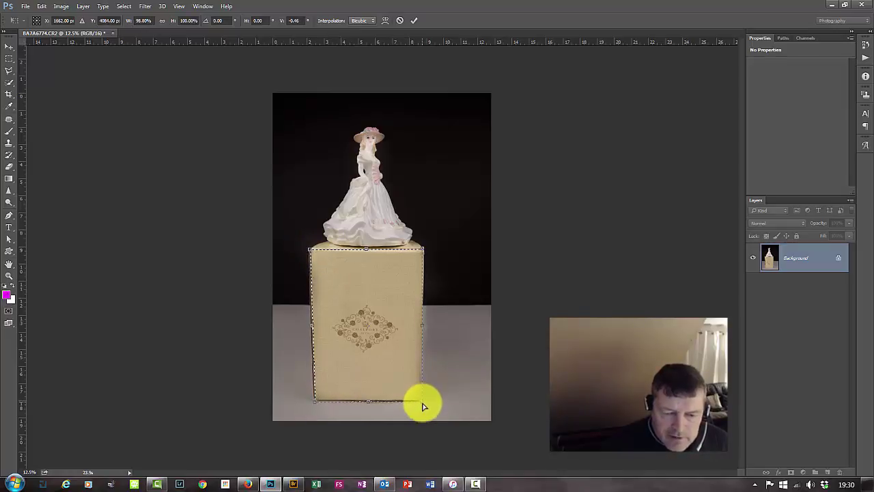
{"action": "left_click_drag", "start_coordinate": [422, 406], "coordinate": [420, 400]}
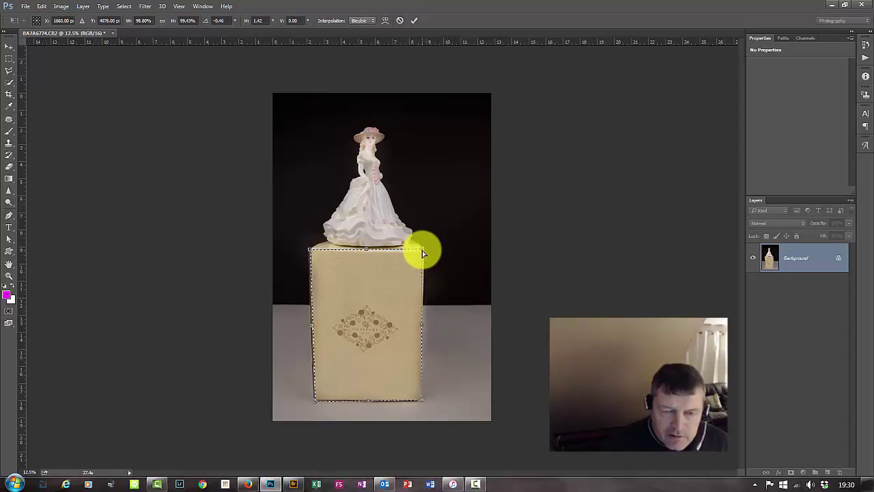
{"action": "left_click_drag", "start_coordinate": [423, 253], "coordinate": [424, 255]}
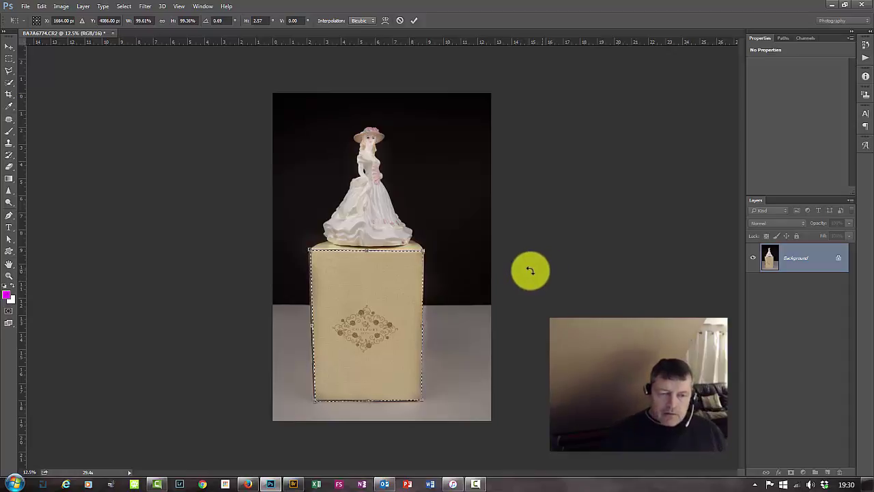
{"action": "left_click", "coordinate": [414, 20]}
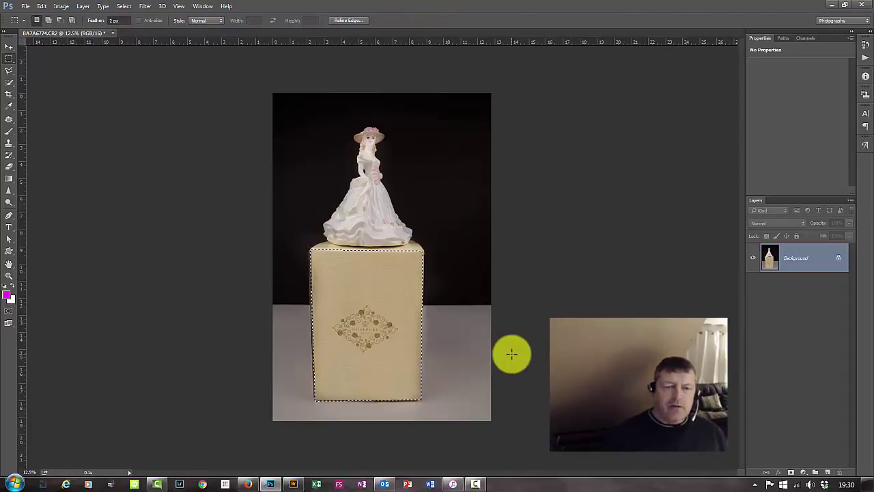
Add the box's top surface, up to the base of the figurine's dress, to the selection with the Lasso tool
{"action": "key", "text": "ctrl+plus"}
{"action": "key", "text": "ctrl+plus"}
{"action": "key", "text": "ctrl+plus"}
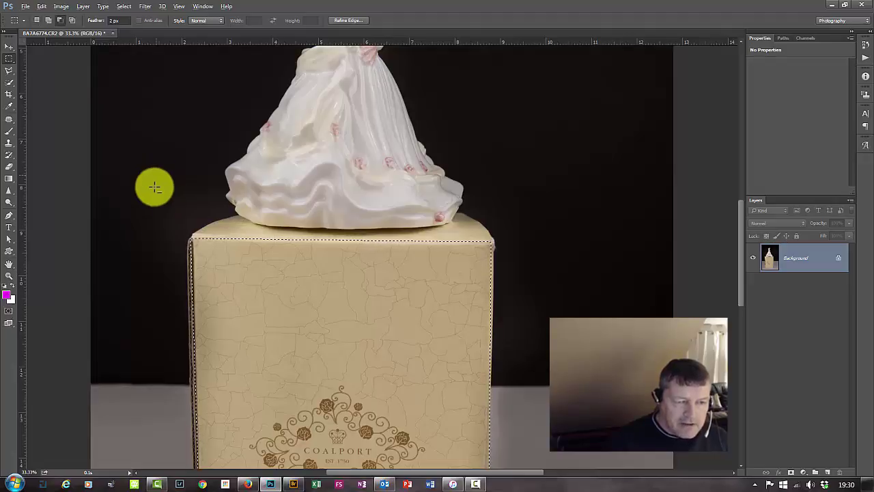
{"action": "key", "text": "alt"}
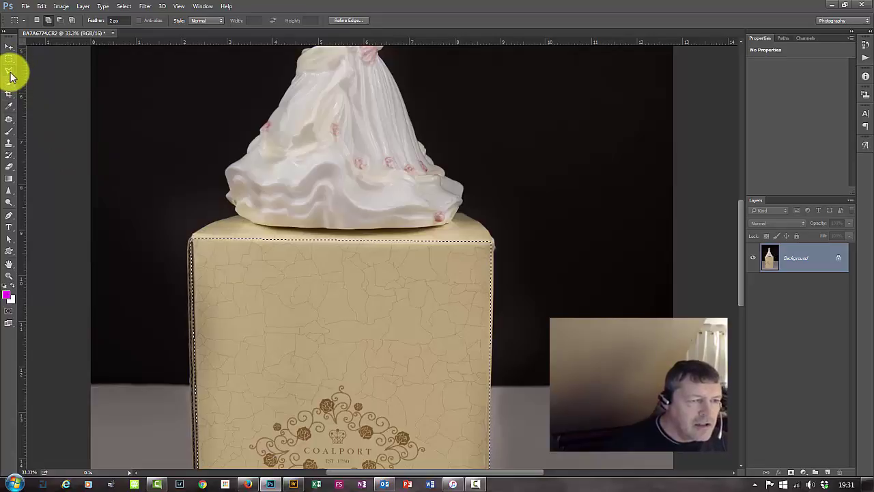
{"action": "left_click", "coordinate": [10, 71]}
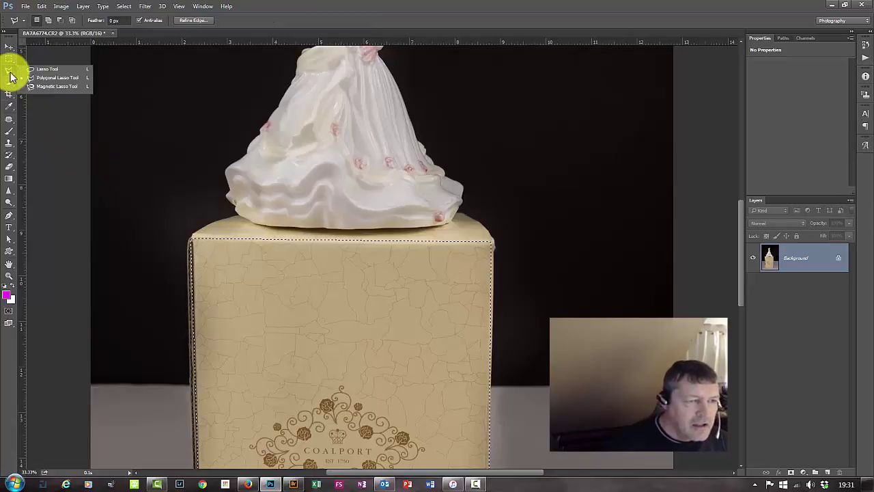
{"action": "left_click", "coordinate": [51, 70]}
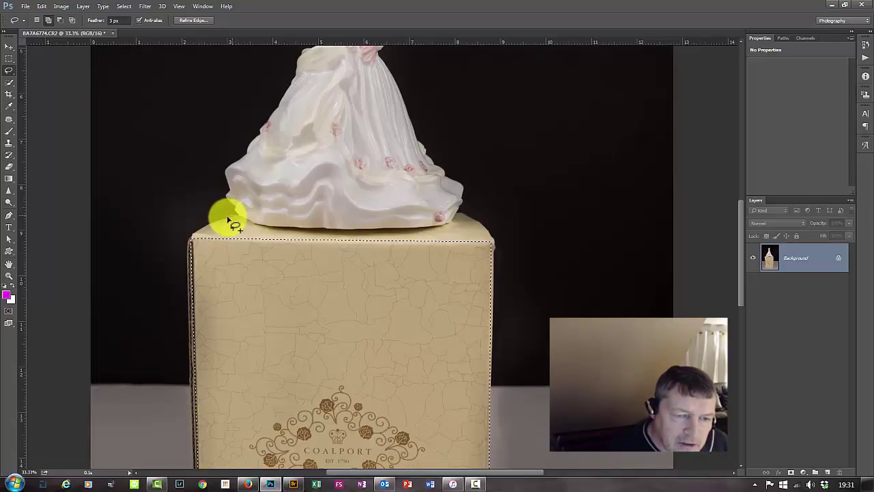
{"action": "mouse_move", "coordinate": [198, 254]}
{"action": "left_mouse_down"}
{"action": "mouse_move", "coordinate": [326, 270]}
{"action": "mouse_move", "coordinate": [430, 269]}
{"action": "mouse_move", "coordinate": [499, 261]}
{"action": "mouse_move", "coordinate": [517, 238]}
{"action": "mouse_move", "coordinate": [515, 214]}
{"action": "mouse_move", "coordinate": [487, 201]}
{"action": "mouse_move", "coordinate": [418, 231]}
{"action": "mouse_move", "coordinate": [231, 217]}
{"action": "left_mouse_up"}
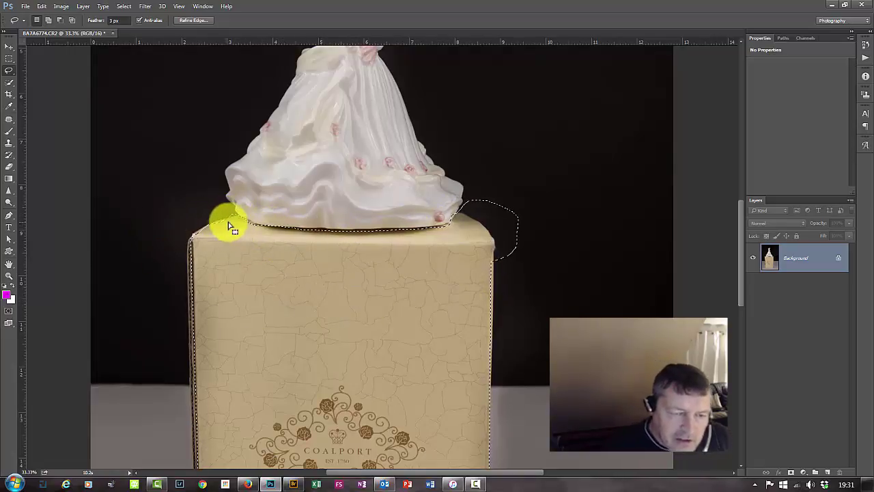
Subtract the excess dark background beside the box's upper-right corner from the selection with the Lasso tool
{"action": "key", "text": "ctrl+plus"}
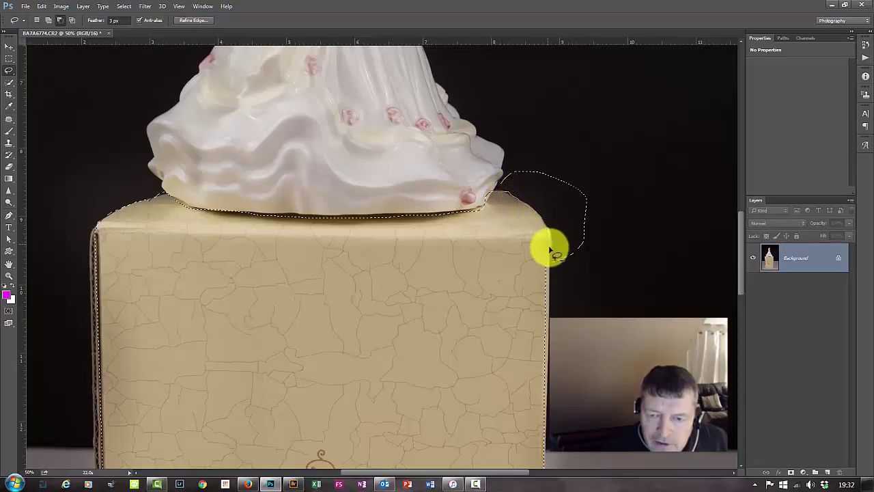
{"action": "mouse_move", "coordinate": [551, 262]}
{"action": "left_mouse_down"}
{"action": "mouse_move", "coordinate": [591, 276]}
{"action": "mouse_move", "coordinate": [629, 233]}
{"action": "mouse_move", "coordinate": [616, 183]}
{"action": "mouse_move", "coordinate": [587, 165]}
{"action": "mouse_move", "coordinate": [535, 162]}
{"action": "mouse_move", "coordinate": [513, 163]}
{"action": "mouse_move", "coordinate": [505, 195]}
{"action": "left_mouse_up"}
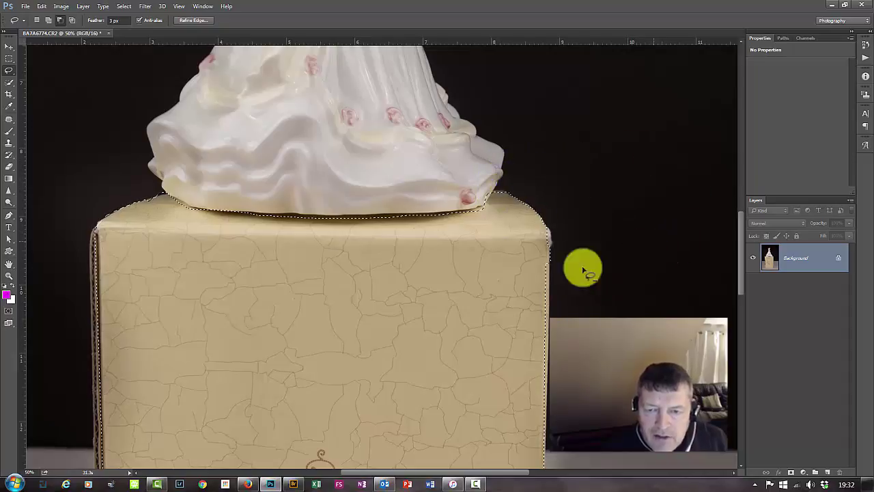
{"action": "key", "text": "shift"}
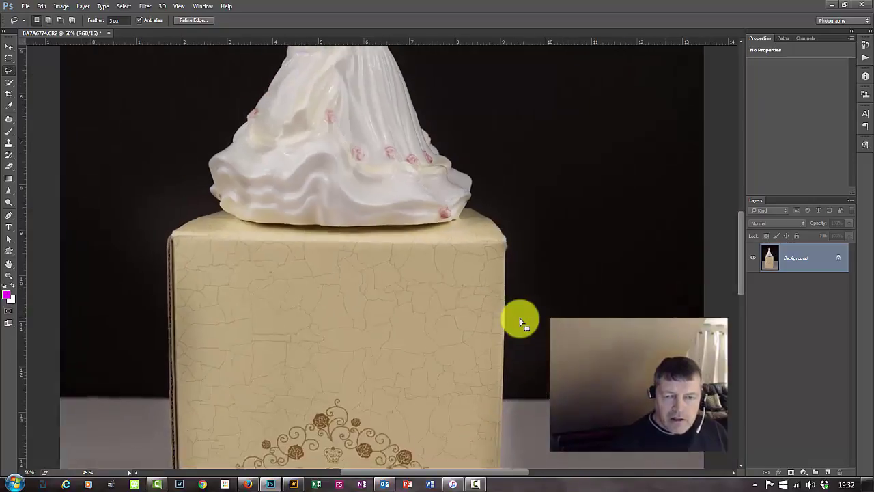
{"action": "key", "text": "ctrl+minus"}
{"action": "key", "text": "ctrl+minus"}
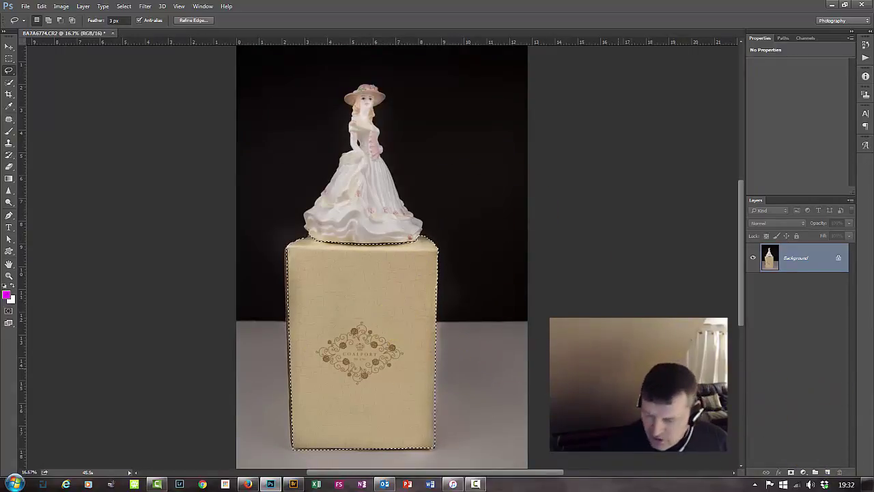
Add a Hue/Saturation adjustment layer masked to the box selection, with hue -44 and saturation +40
{"action": "left_click", "coordinate": [803, 472]}
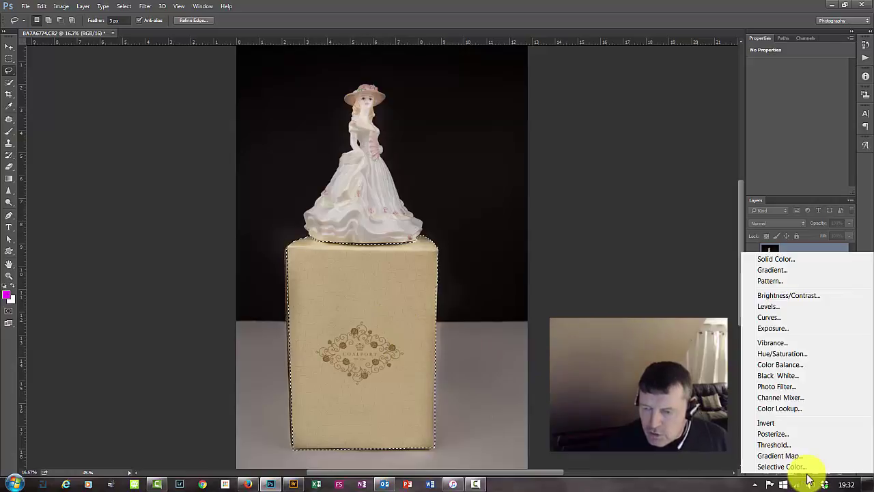
{"action": "left_click", "coordinate": [800, 360]}
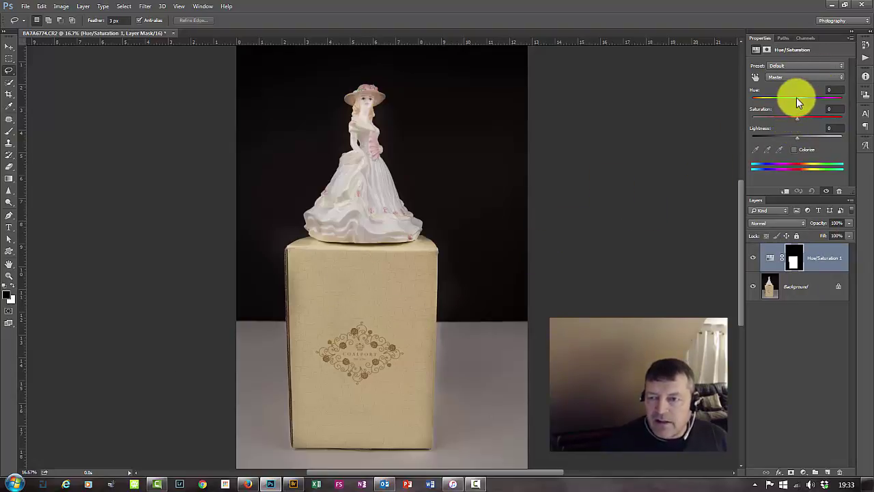
{"action": "mouse_move", "coordinate": [797, 97]}
{"action": "left_mouse_down"}
{"action": "mouse_move", "coordinate": [849, 96]}
{"action": "mouse_move", "coordinate": [780, 99]}
{"action": "left_mouse_up"}
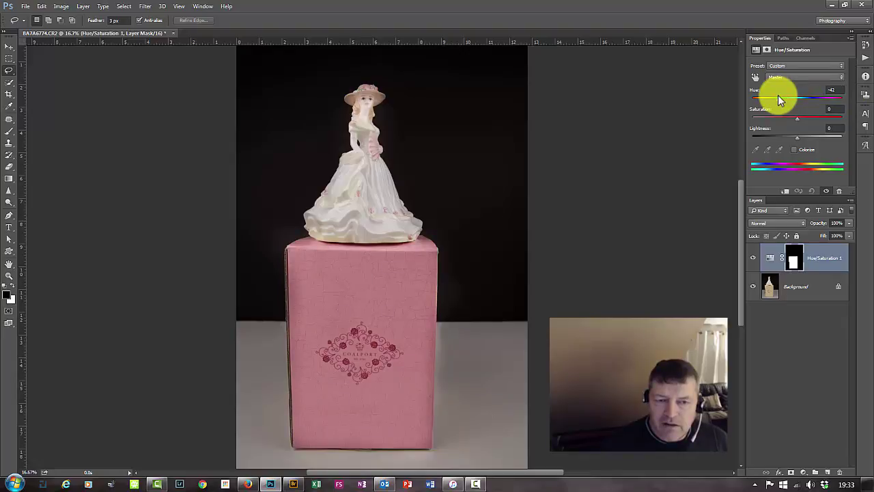
{"action": "left_click_drag", "start_coordinate": [778, 95], "coordinate": [777, 98]}
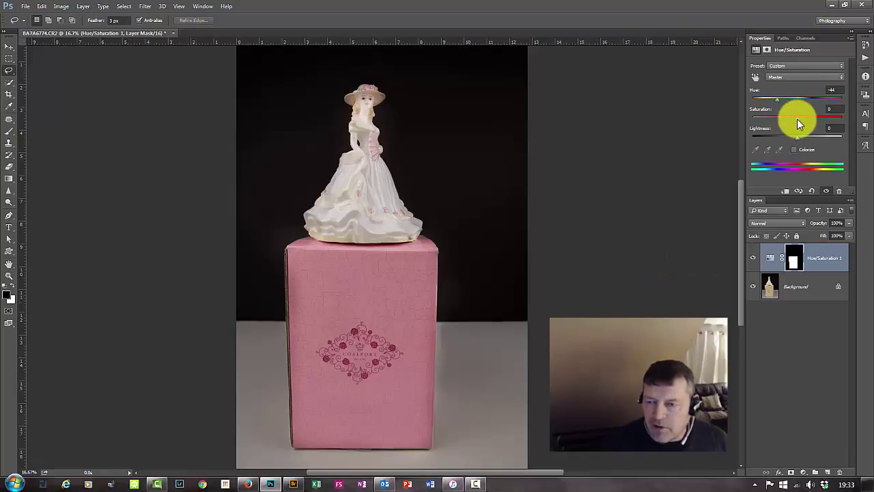
{"action": "left_click_drag", "start_coordinate": [798, 119], "coordinate": [817, 134]}
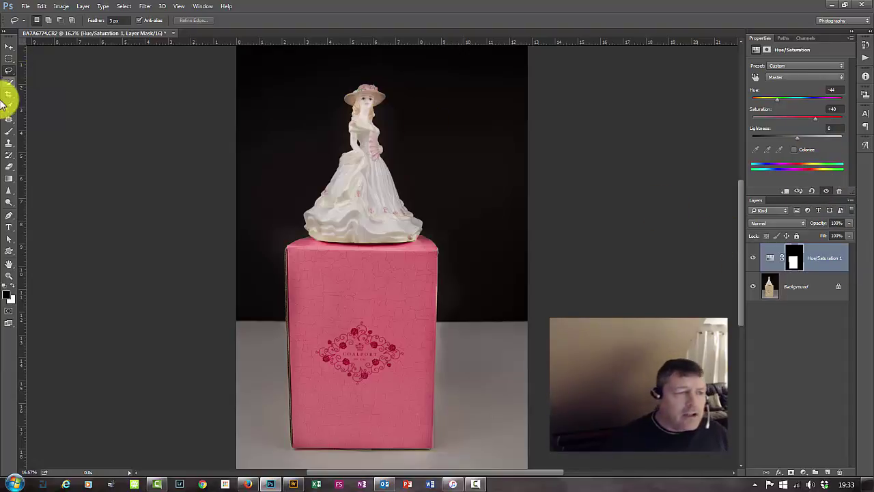
Load the Hue/Saturation layer's mask as a selection, activate the Background layer, and set the Rectangular Marquee tool's feather to 30 px
{"action": "left_click", "coordinate": [10, 60]}
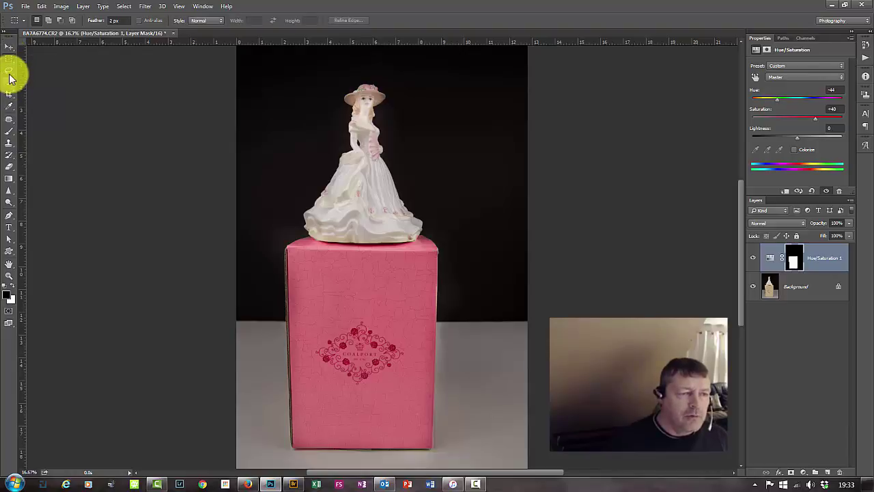
{"action": "right_click", "coordinate": [9, 61]}
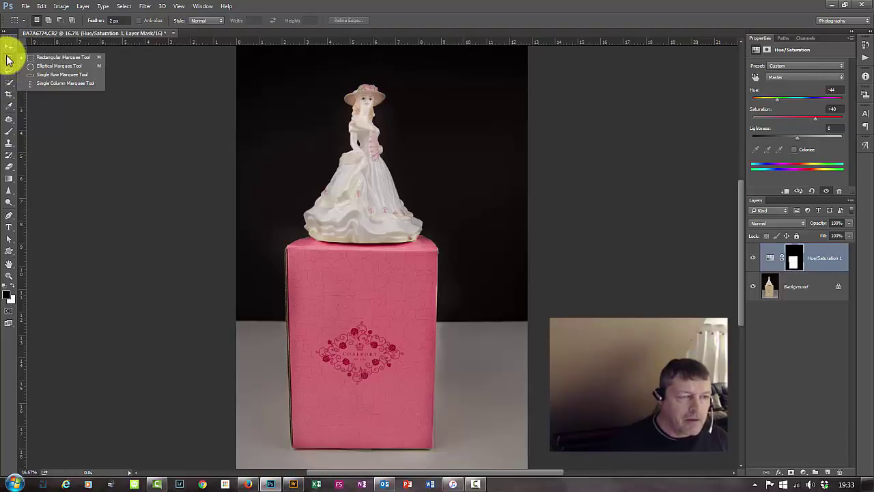
{"action": "left_click", "coordinate": [52, 58]}
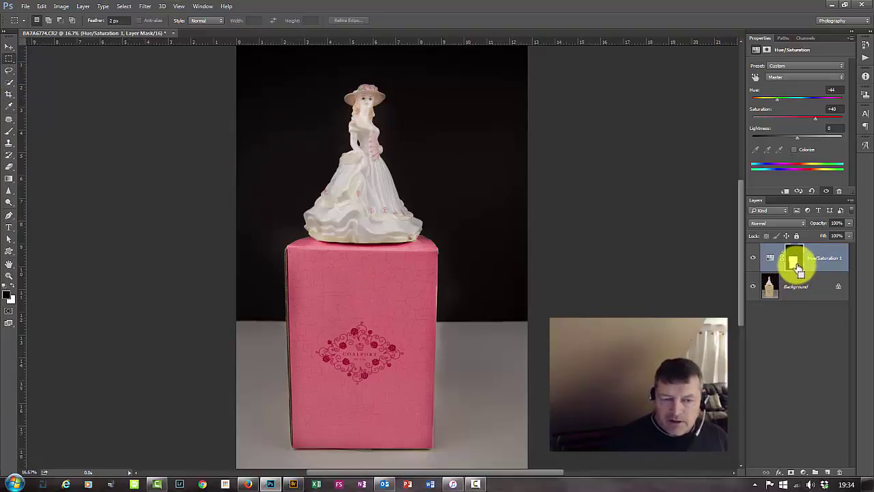
{"action": "left_click", "coordinate": [800, 266], "text": "ctrl"}
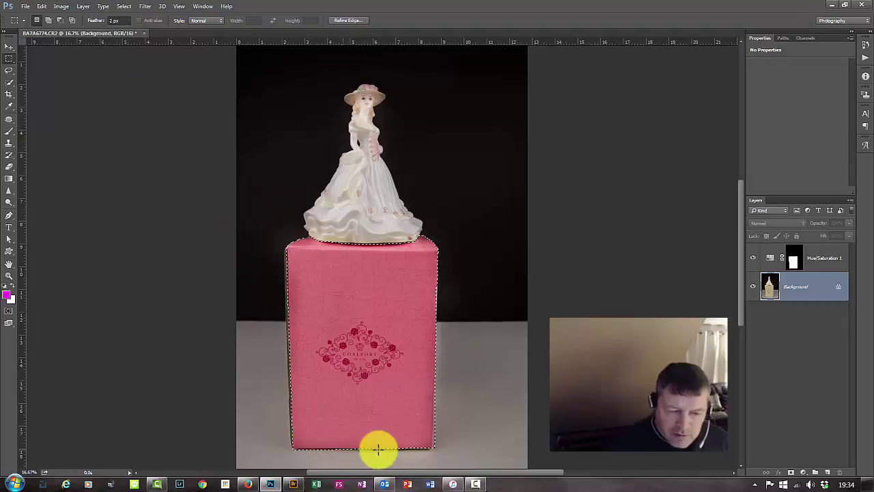
{"action": "left_click", "coordinate": [124, 20]}
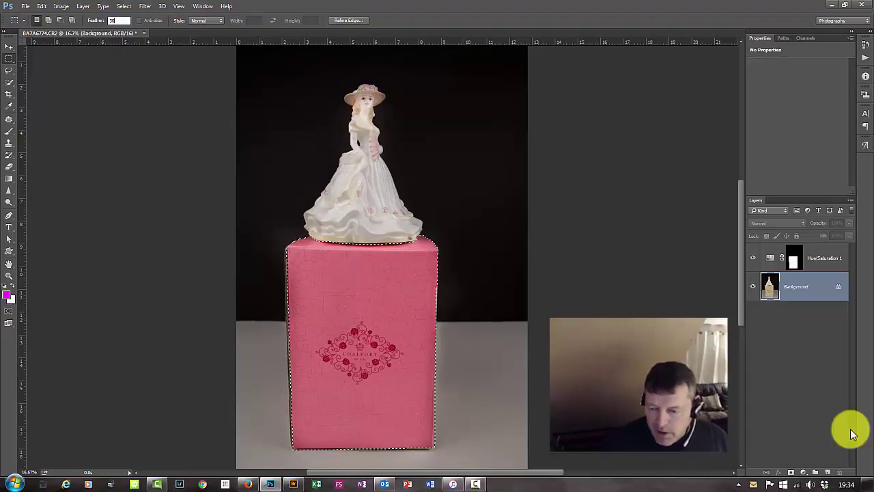
Add a Curves adjustment layer masked to the box selection and brighten it with a curve point at input 95, output 197
{"action": "left_click", "coordinate": [804, 472]}
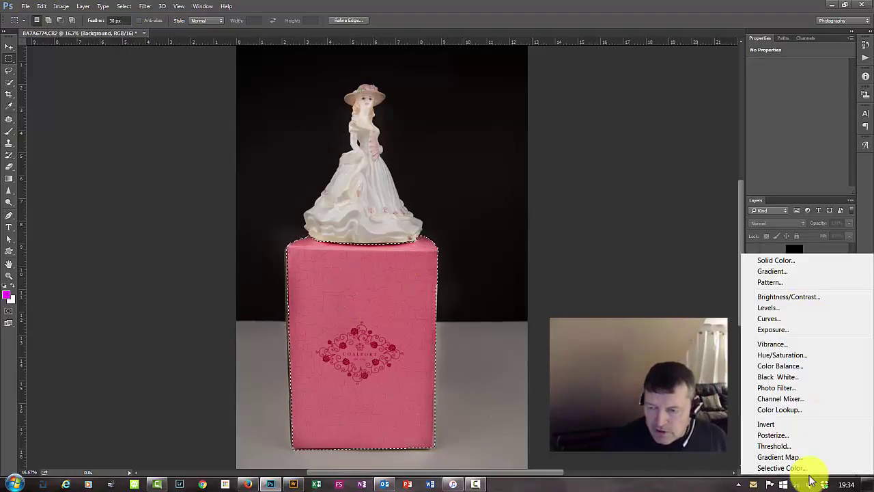
{"action": "left_click", "coordinate": [783, 321]}
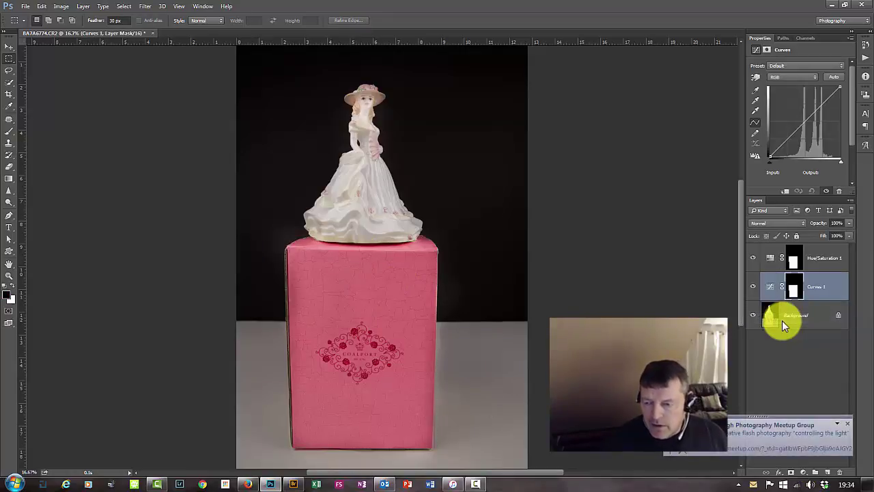
{"action": "left_click", "coordinate": [803, 123]}
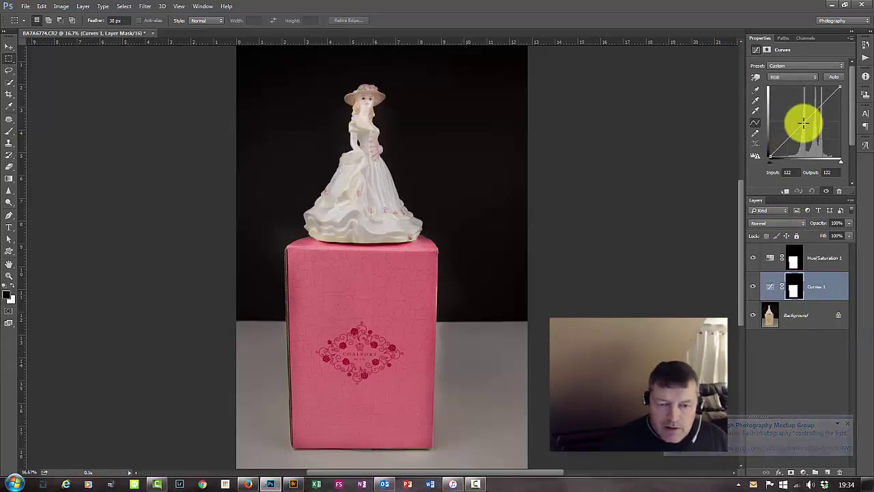
{"action": "left_click_drag", "start_coordinate": [804, 123], "coordinate": [796, 103]}
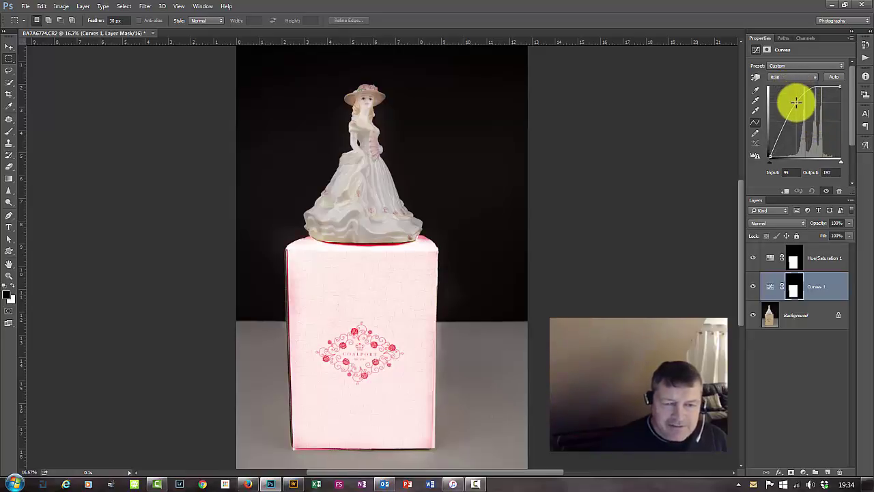
Feather the Curves layer's mask to 140.1 px, with the mask loaded as a selection, and deselect
{"action": "left_click", "coordinate": [753, 258]}
{"action": "left_click", "coordinate": [807, 295]}
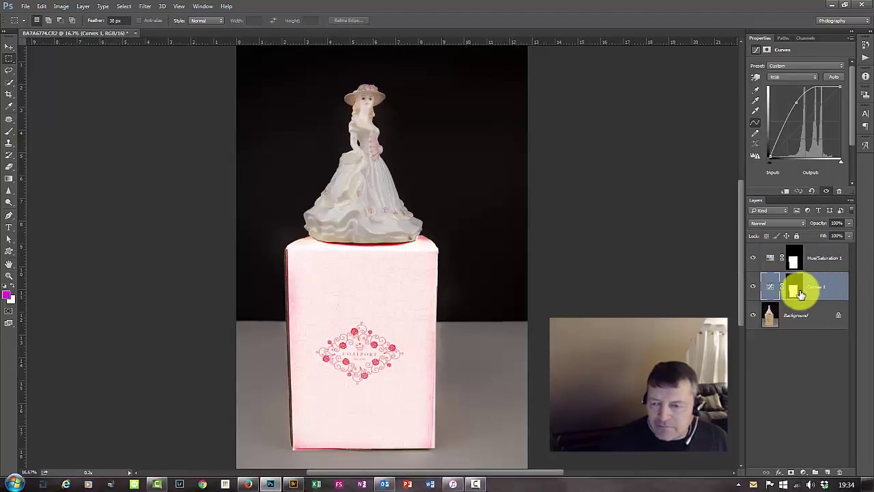
{"action": "left_click", "coordinate": [801, 293]}
{"action": "left_click", "coordinate": [802, 292], "text": "ctrl"}
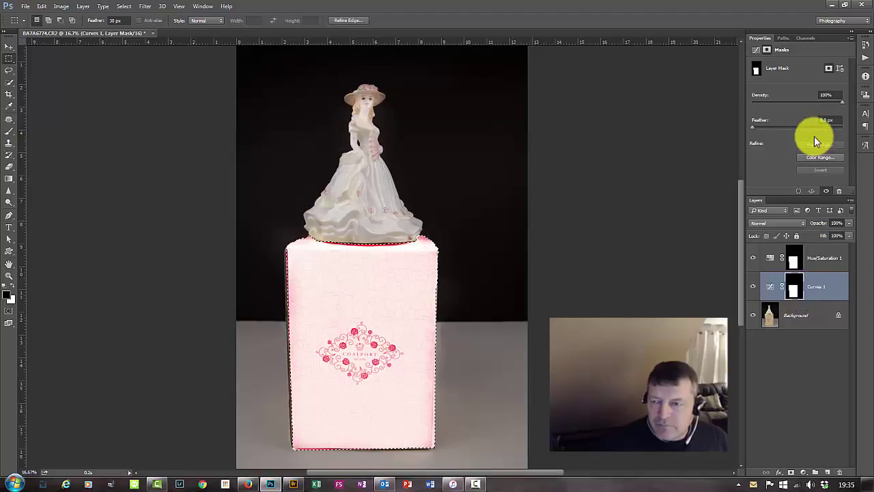
{"action": "left_click_drag", "start_coordinate": [753, 127], "coordinate": [807, 132]}
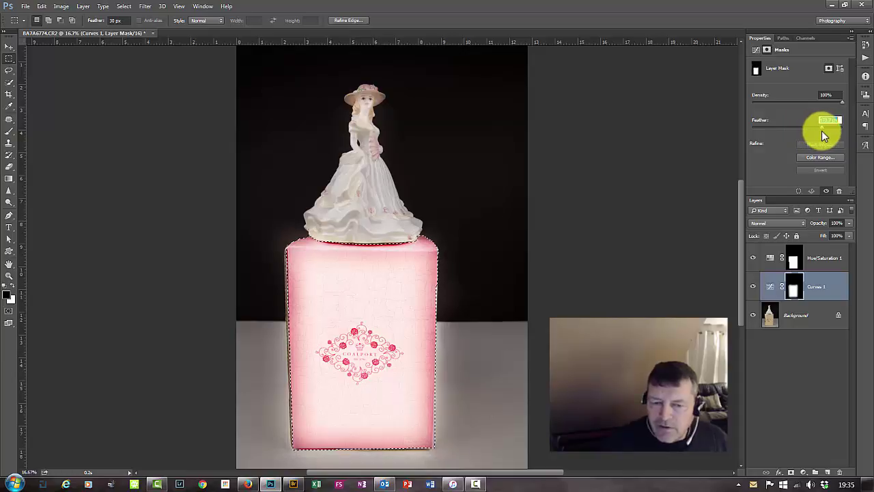
{"action": "mouse_move", "coordinate": [822, 130]}
{"action": "left_mouse_down"}
{"action": "mouse_move", "coordinate": [830, 132]}
{"action": "mouse_move", "coordinate": [817, 131]}
{"action": "left_mouse_up"}
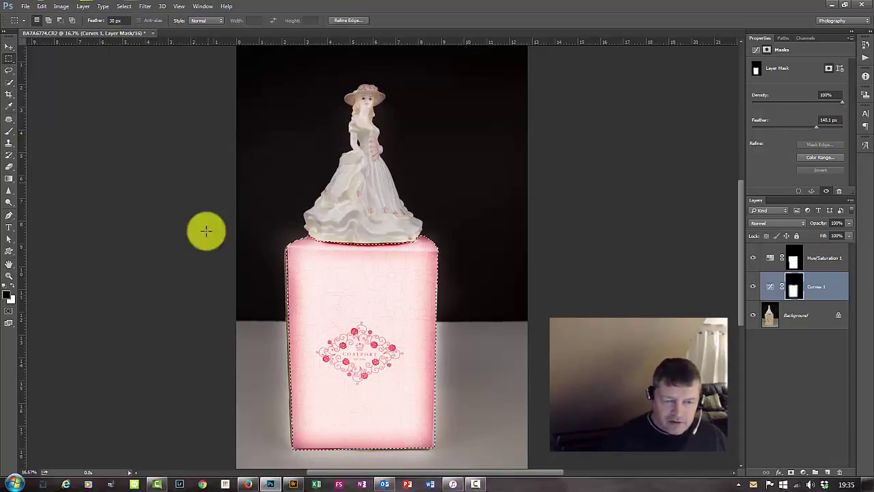
{"action": "key", "text": "ctrl+d"}
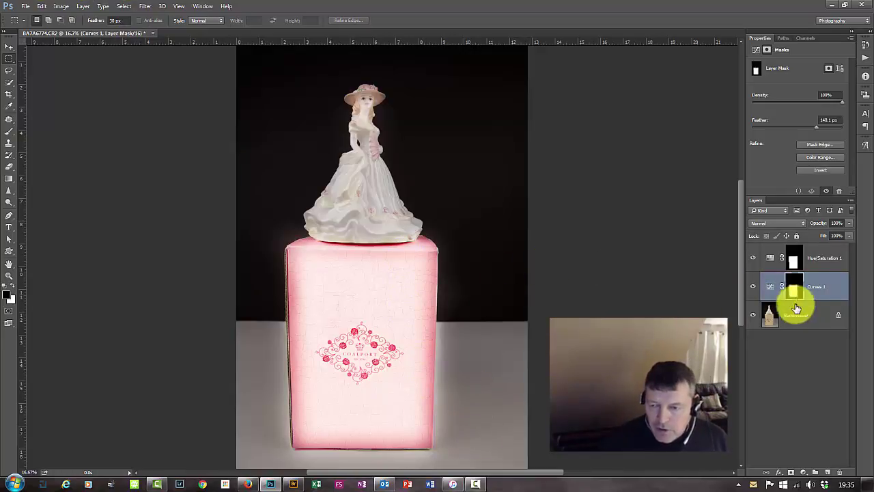
Delete the Curves adjustment layer and load the Hue/Saturation layer's mask as a selection
{"action": "left_click", "coordinate": [755, 315]}
{"action": "left_click", "coordinate": [754, 315]}
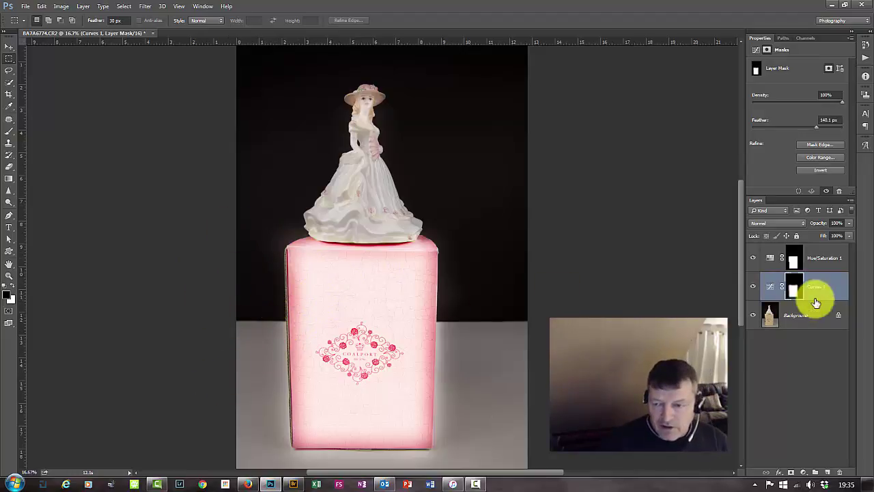
{"action": "left_click_drag", "start_coordinate": [834, 287], "coordinate": [839, 472]}
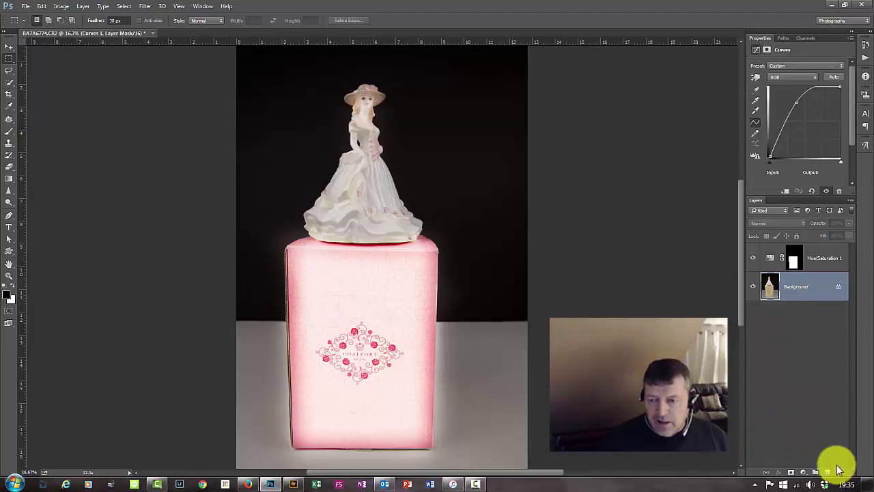
{"action": "left_click", "coordinate": [793, 258]}
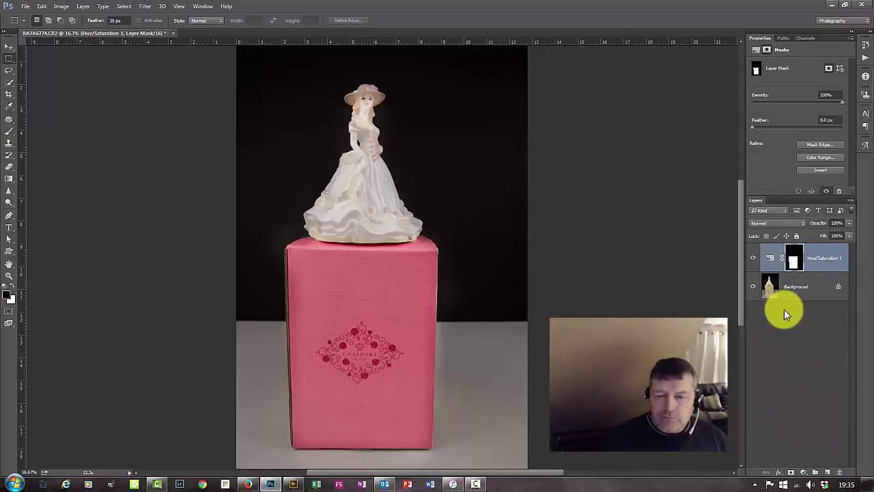
{"action": "left_click", "coordinate": [792, 259], "text": "ctrl"}
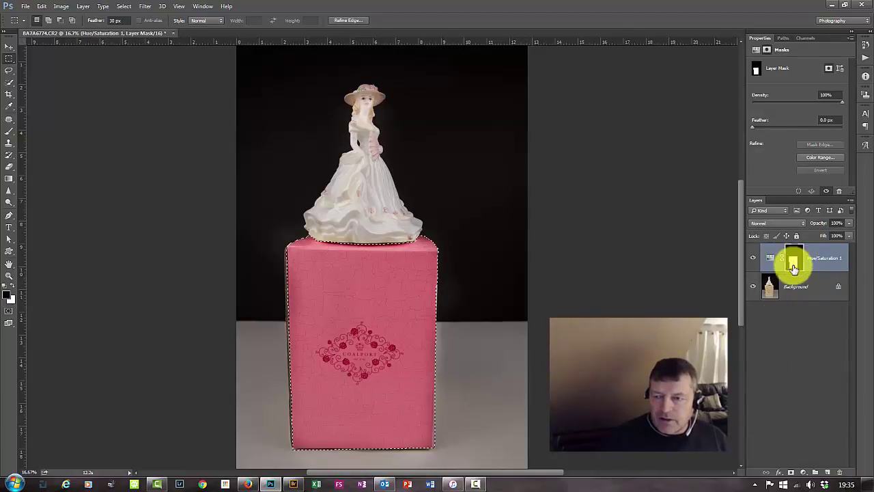
Set the Lasso tool's feather to 40 px and clear the box selection
{"action": "left_click", "coordinate": [9, 71]}
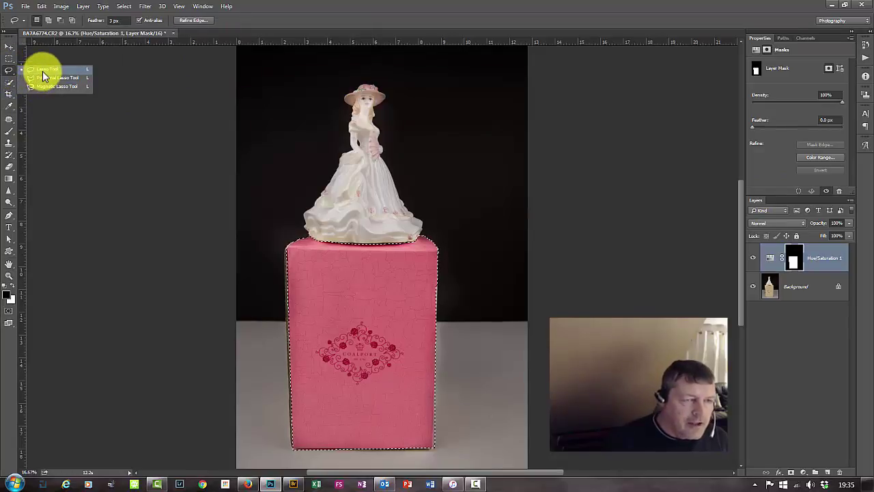
{"action": "left_click", "coordinate": [41, 70]}
{"action": "left_click", "coordinate": [117, 19]}
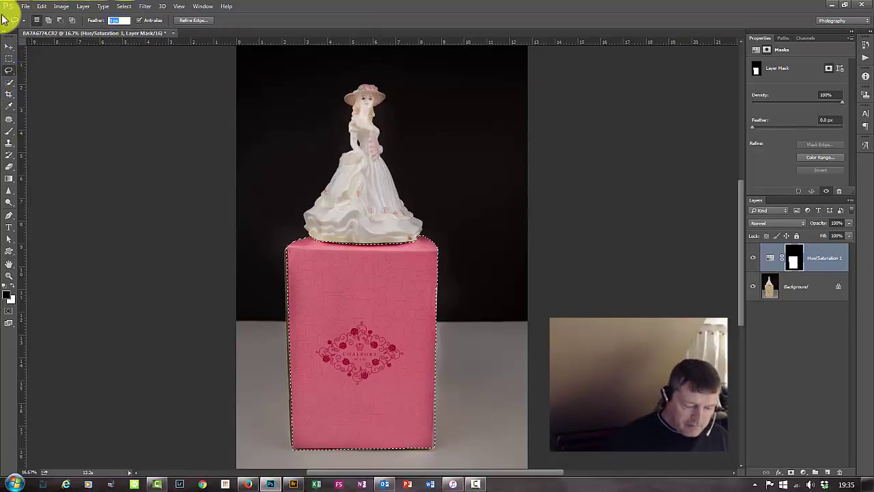
{"action": "type", "text": "4"}
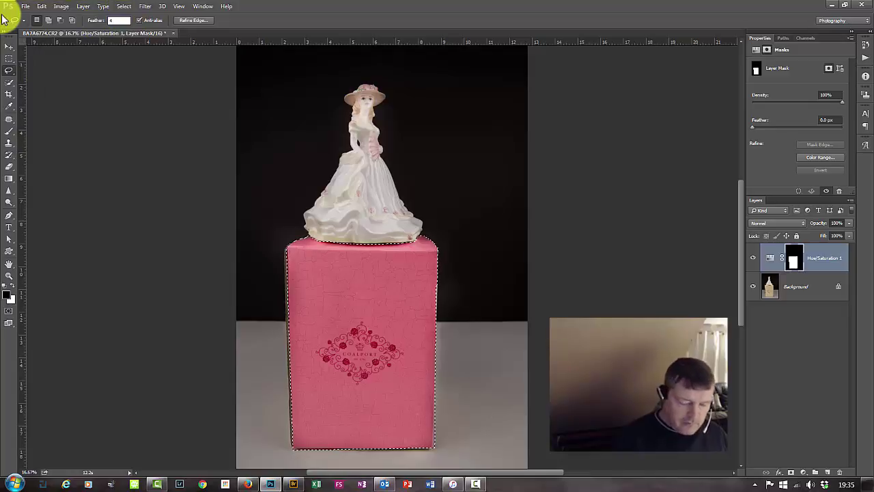
{"action": "type", "text": "0"}
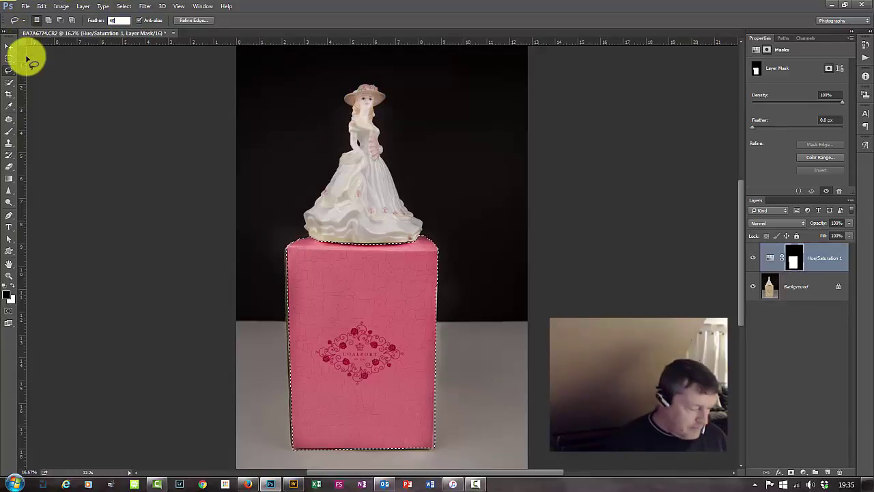
{"action": "key", "text": "Return"}
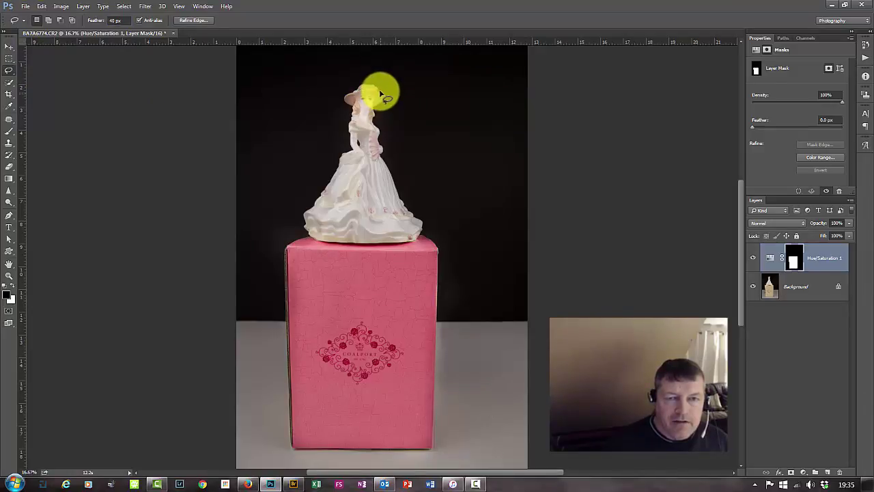
Lasso the figurine's head and upper body, unlock the Background layer, and copy the selected area to a new layer
{"action": "mouse_move", "coordinate": [382, 94]}
{"action": "left_mouse_down"}
{"action": "mouse_move", "coordinate": [357, 87]}
{"action": "mouse_move", "coordinate": [350, 135]}
{"action": "mouse_move", "coordinate": [367, 146]}
{"action": "mouse_move", "coordinate": [393, 121]}
{"action": "mouse_move", "coordinate": [371, 82]}
{"action": "left_mouse_up"}
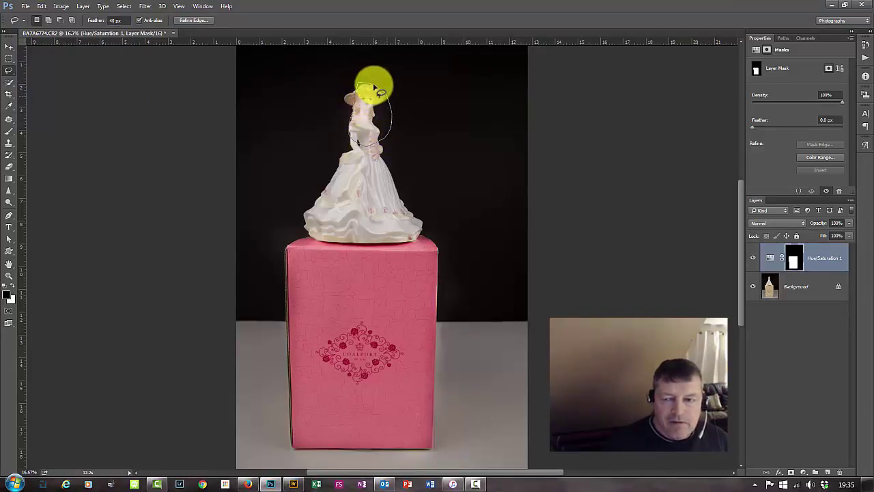
{"action": "left_click", "coordinate": [838, 291]}
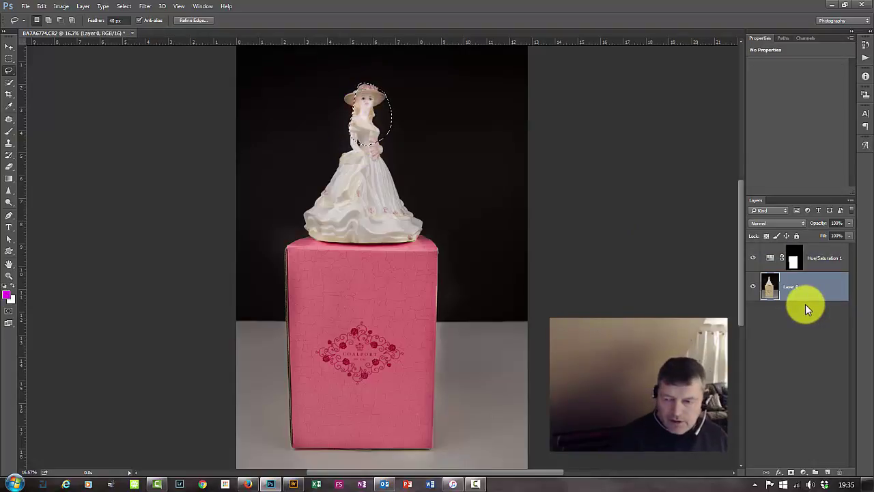
{"action": "key", "text": "ctrl+j"}
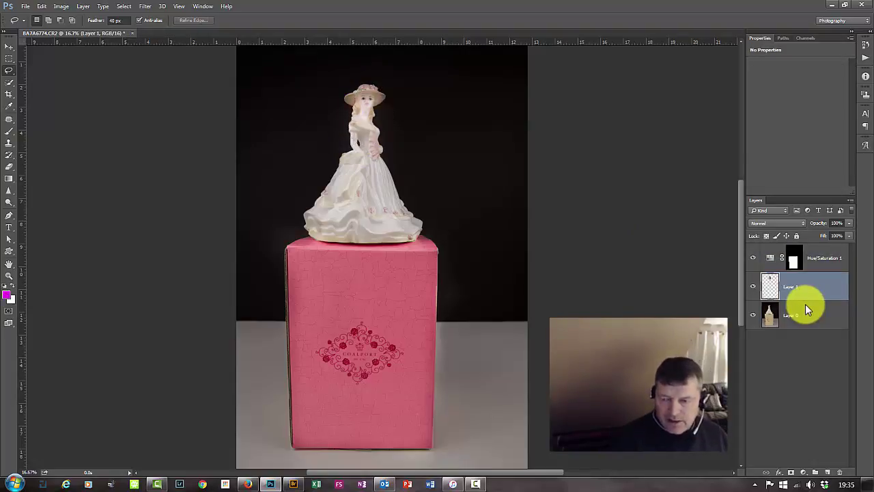
Hide the Hue/Saturation layer and the full photo layer, and examine the feathered edge of the copied head at 50% zoom
{"action": "left_click", "coordinate": [753, 259]}
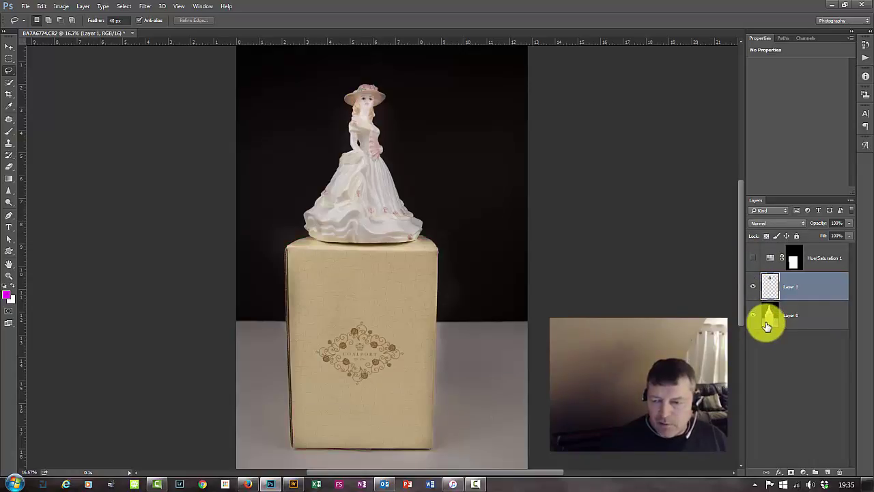
{"action": "left_click", "coordinate": [754, 316]}
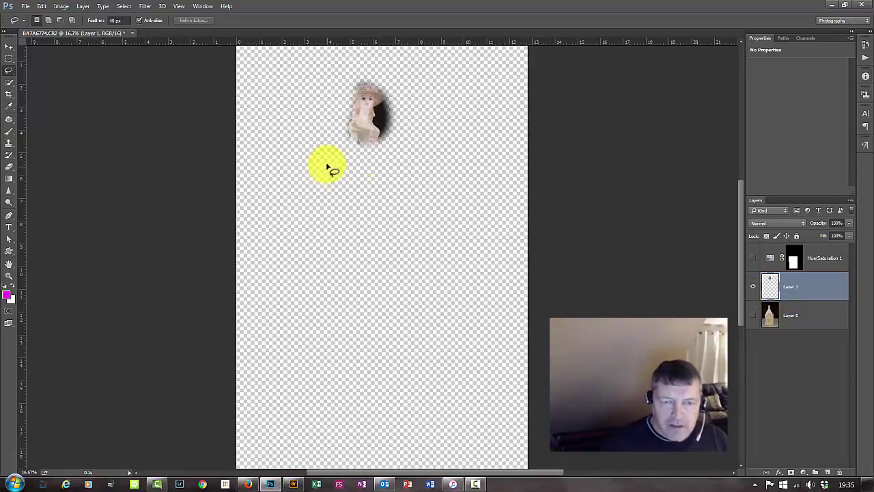
{"action": "key", "text": "ctrl+plus"}
{"action": "key", "text": "ctrl+plus"}
{"action": "key", "text": "ctrl+plus"}
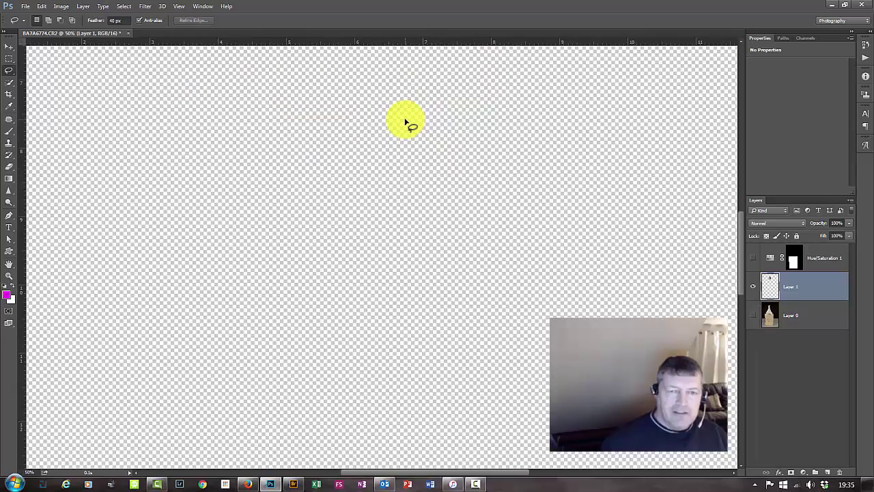
{"action": "mouse_move", "coordinate": [410, 153]}
{"action": "left_mouse_down"}
{"action": "mouse_move", "coordinate": [416, 310]}
{"action": "mouse_move", "coordinate": [423, 230]}
{"action": "mouse_move", "coordinate": [437, 260]}
{"action": "mouse_move", "coordinate": [444, 248]}
{"action": "left_mouse_up"}
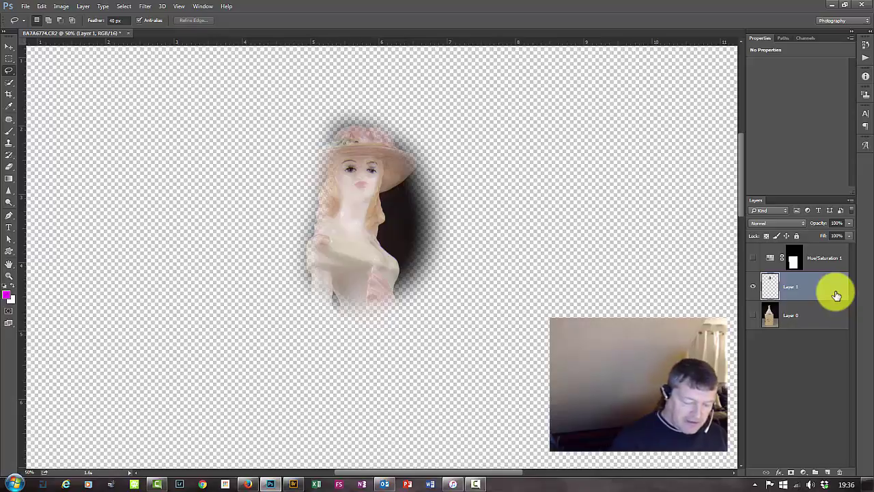
Delete the copied head layer and show the full photo and Hue/Saturation layers again
{"action": "key", "text": "Delete"}
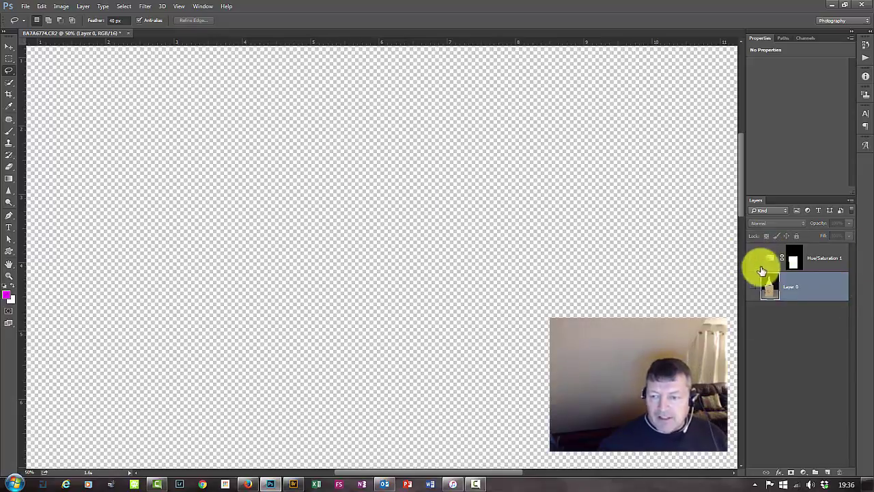
{"action": "left_click", "coordinate": [753, 287]}
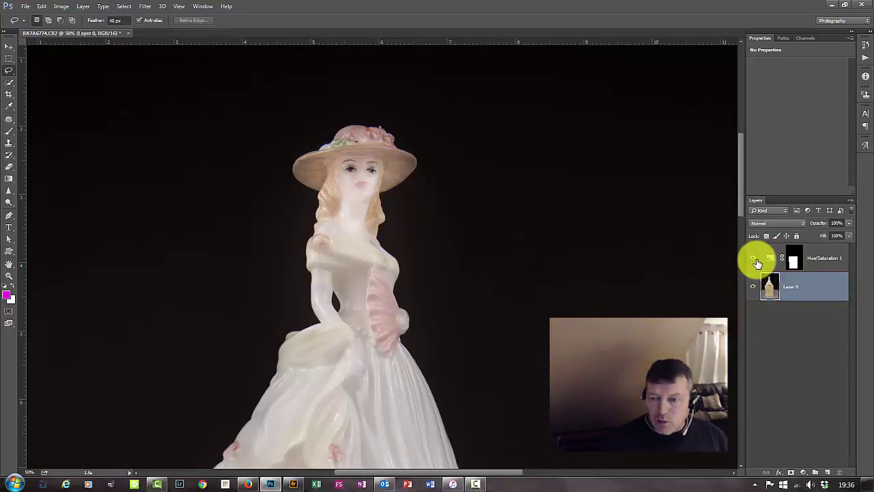
Try a lower density on the Hue/Saturation layer's mask, return it to 100%, and feather the mask to about 349 px
{"action": "left_click", "coordinate": [793, 258]}
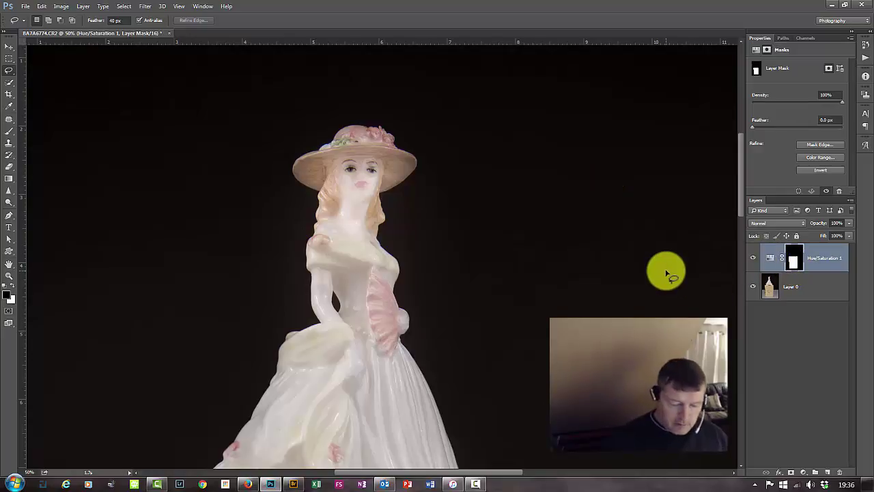
{"action": "key", "text": "ctrl+minus"}
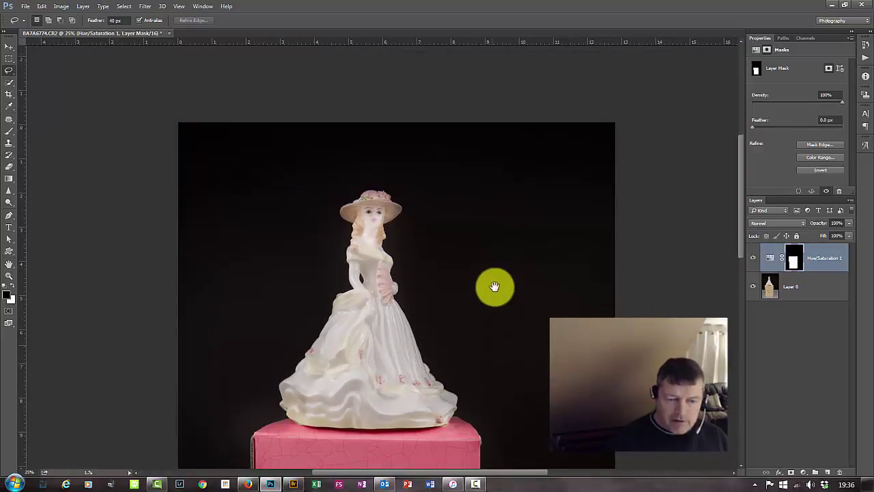
{"action": "left_click_drag", "start_coordinate": [496, 287], "coordinate": [459, 145]}
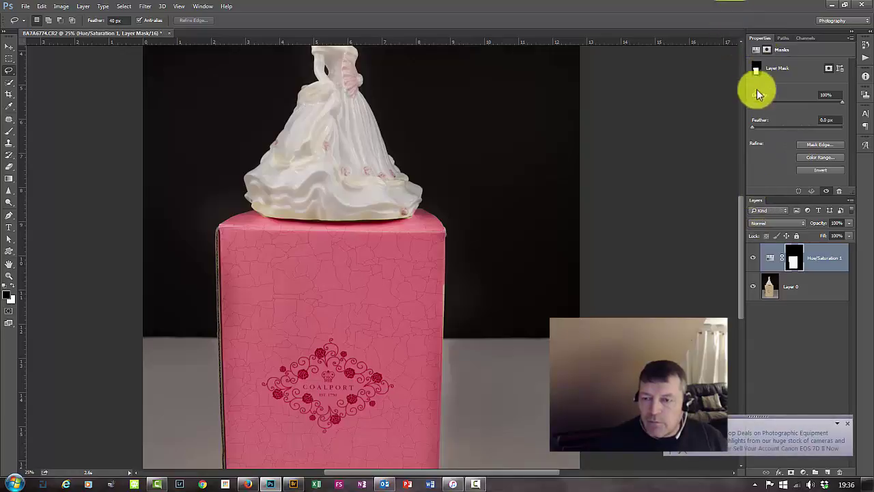
{"action": "left_click", "coordinate": [771, 256]}
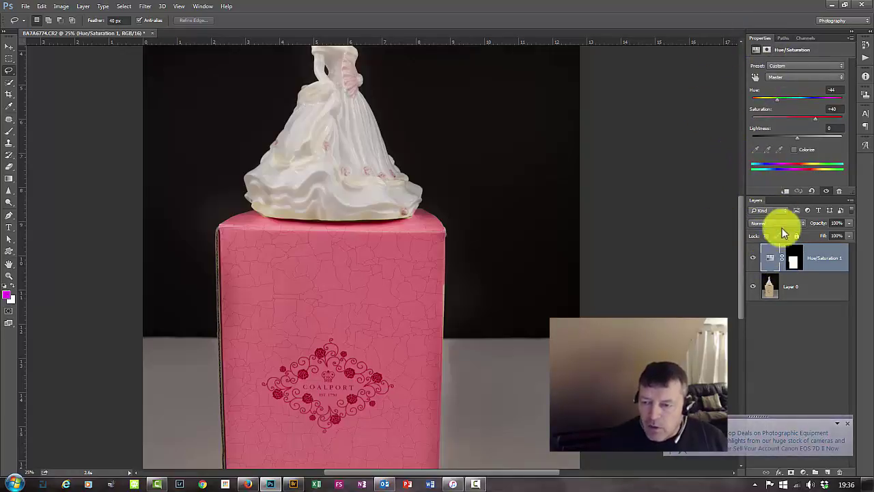
{"action": "left_click", "coordinate": [794, 265]}
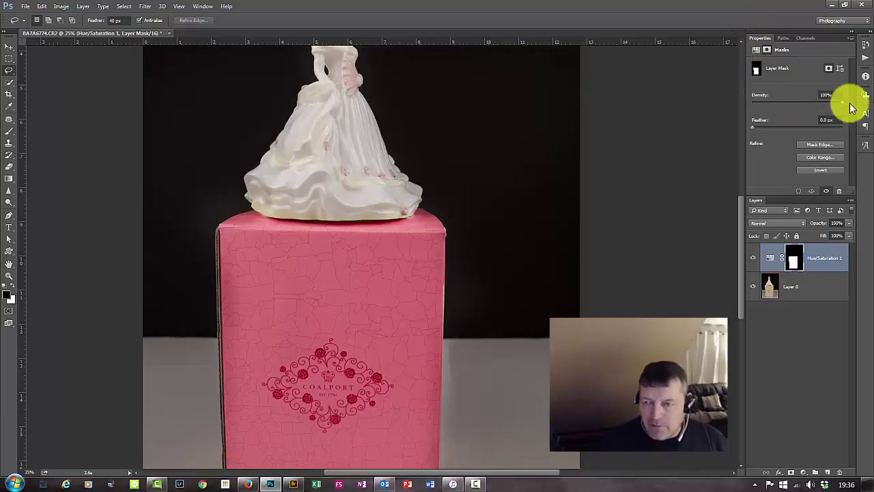
{"action": "mouse_move", "coordinate": [842, 105]}
{"action": "left_mouse_down"}
{"action": "mouse_move", "coordinate": [787, 116]}
{"action": "mouse_move", "coordinate": [840, 116]}
{"action": "left_mouse_up"}
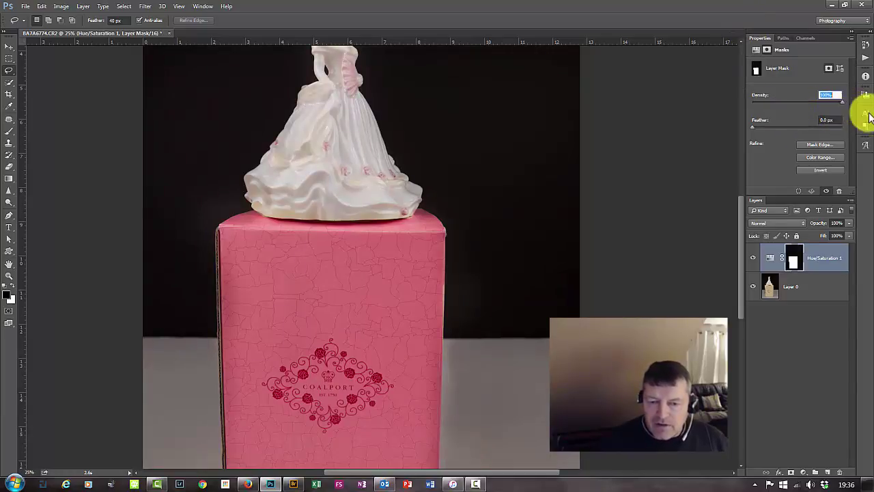
{"action": "left_click_drag", "start_coordinate": [786, 121], "coordinate": [870, 115]}
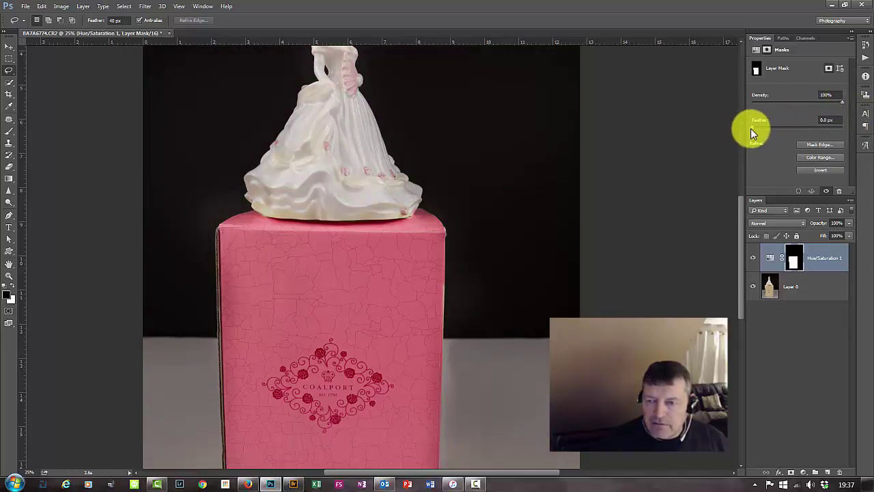
{"action": "left_click_drag", "start_coordinate": [751, 128], "coordinate": [829, 130]}
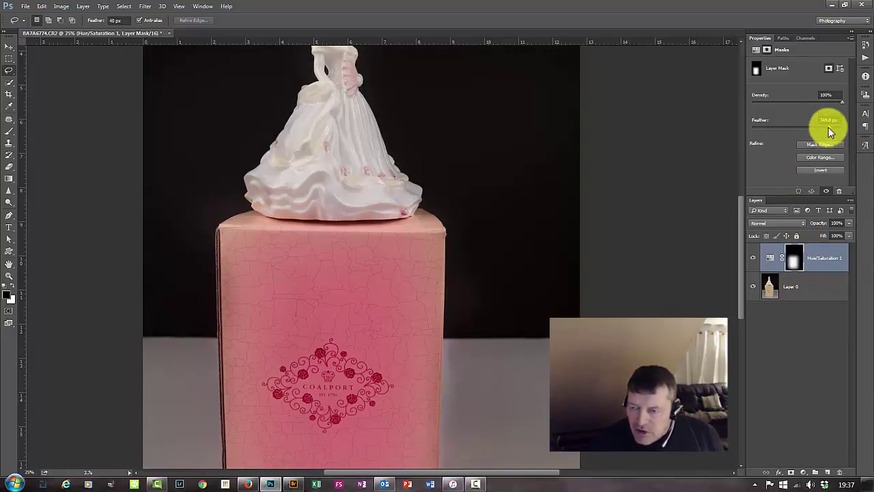
Set the feather of the Hue/Saturation layer's mask back to 0 px and fit the whole photo in view
{"action": "left_click_drag", "start_coordinate": [829, 127], "coordinate": [722, 142]}
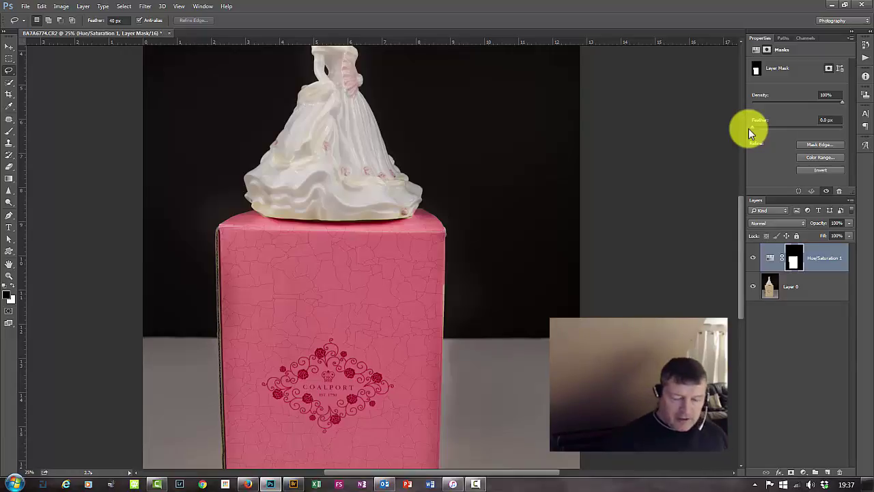
{"action": "key", "text": "ctrl+0"}
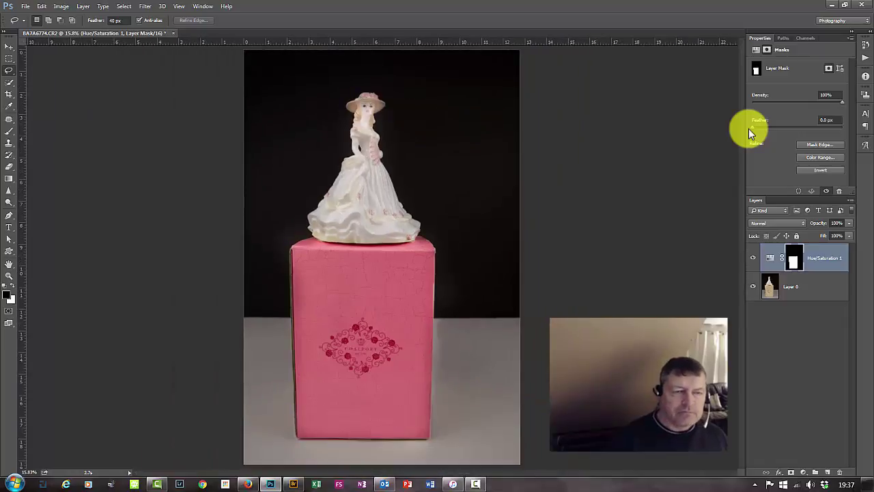
Draw a freehand Lasso selection in the dark background beside the figurine's head, and deselect it
{"action": "left_click", "coordinate": [7, 73]}
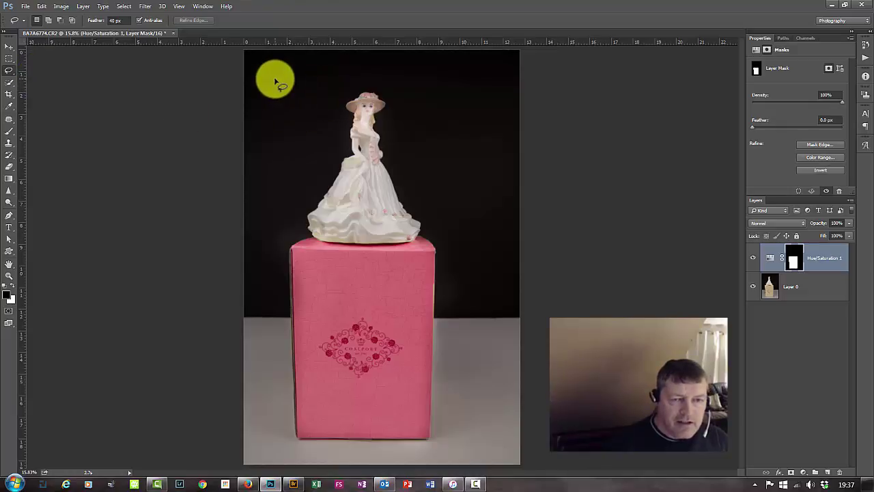
{"action": "mouse_move", "coordinate": [276, 82]}
{"action": "left_mouse_down"}
{"action": "mouse_move", "coordinate": [323, 140]}
{"action": "mouse_move", "coordinate": [266, 141]}
{"action": "mouse_move", "coordinate": [266, 90]}
{"action": "mouse_move", "coordinate": [276, 84]}
{"action": "left_mouse_up"}
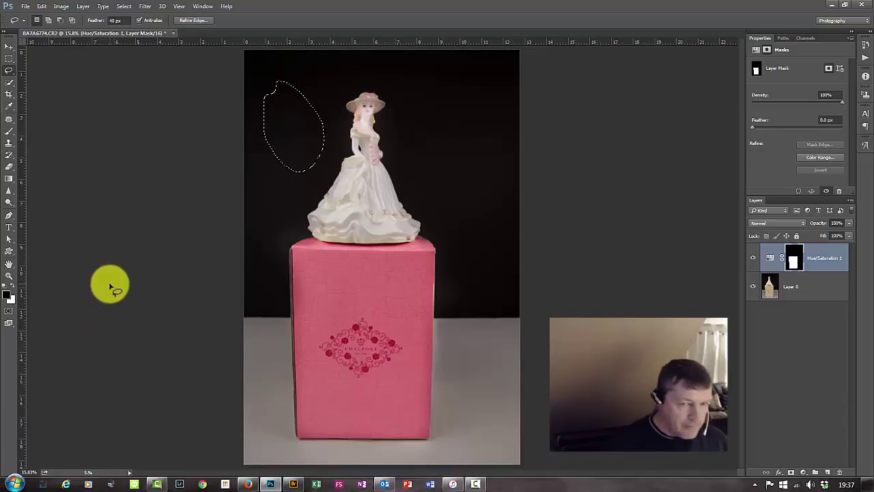
{"action": "key", "text": "ctrl+d"}
Draw a four-sided Polygonal Lasso selection around the figurine, from above the hat down to the lower skirt
{"action": "left_click", "coordinate": [9, 73]}
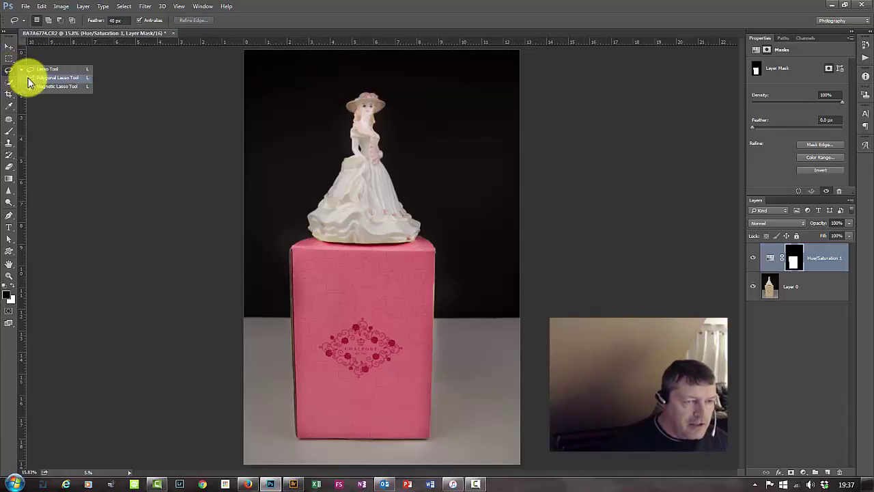
{"action": "left_click", "coordinate": [286, 61]}
{"action": "left_click", "coordinate": [472, 69]}
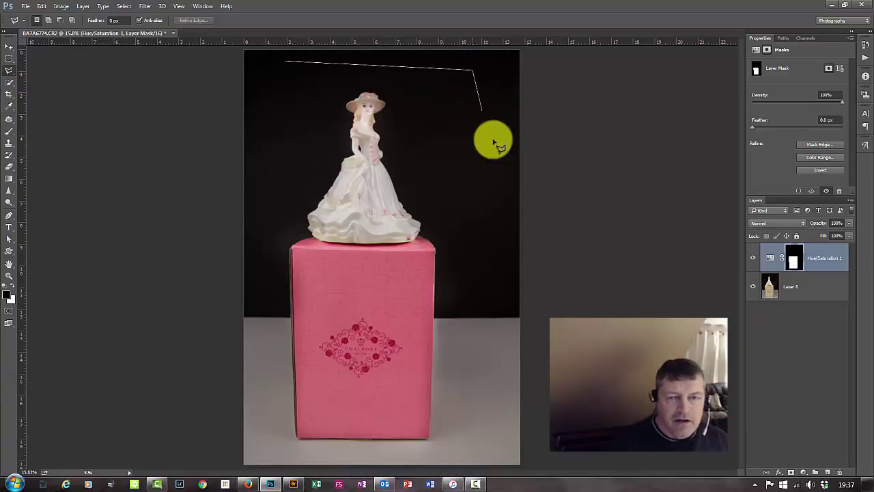
{"action": "left_click", "coordinate": [503, 212]}
{"action": "left_click", "coordinate": [261, 217]}
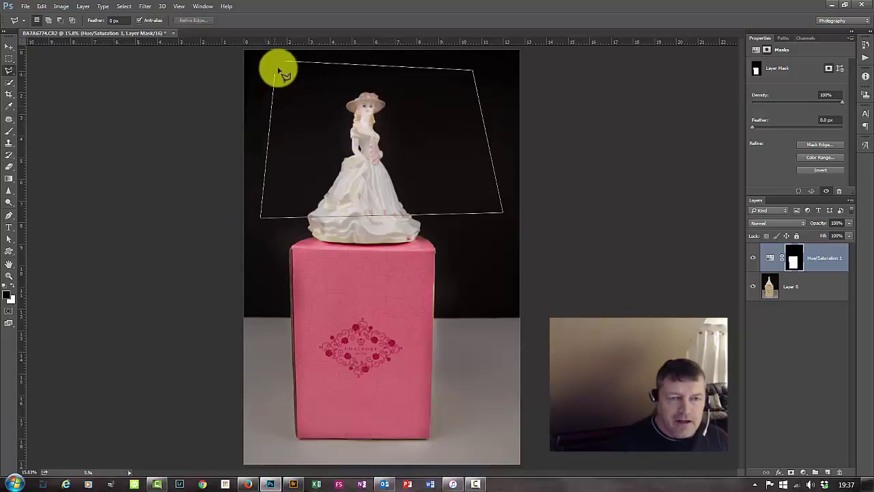
{"action": "left_click", "coordinate": [286, 63]}
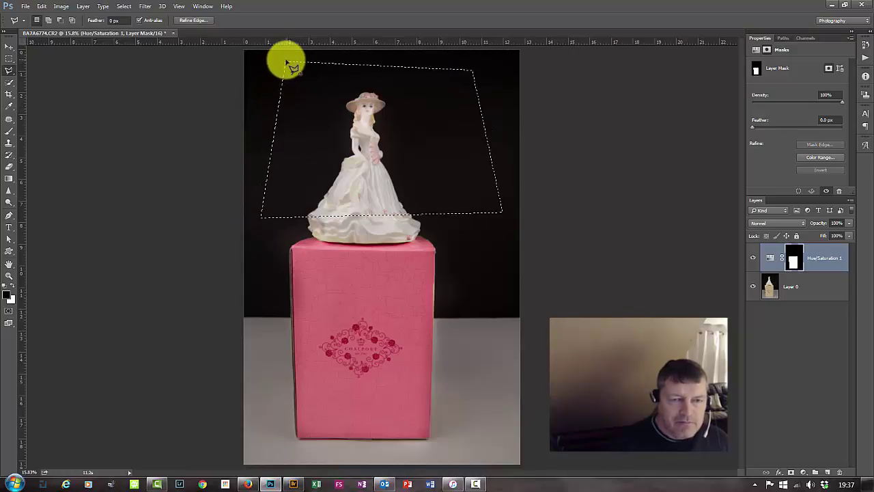
Try an irregular Polygonal Lasso outline with crossing segments over the figurine, abandon it, and clear the selection
{"action": "left_click", "coordinate": [491, 278]}
{"action": "left_click", "coordinate": [486, 162]}
{"action": "left_click", "coordinate": [298, 200]}
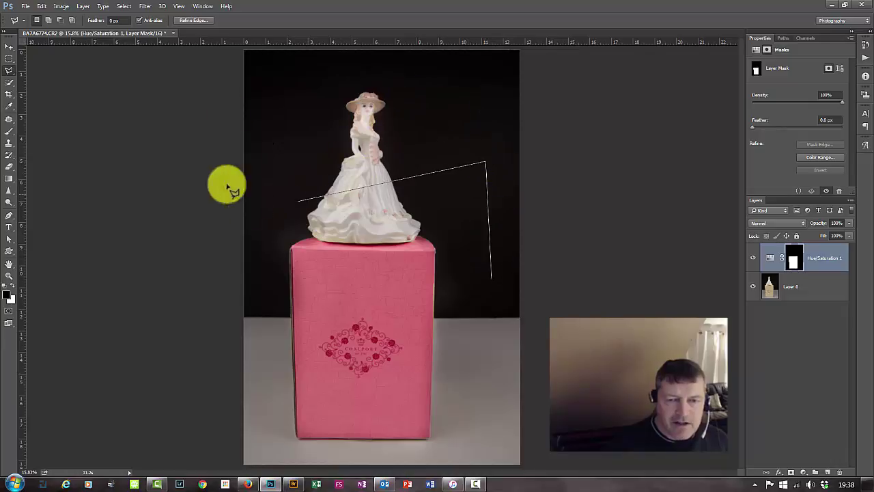
{"action": "left_click", "coordinate": [384, 106]}
{"action": "left_click", "coordinate": [54, 134]}
{"action": "left_click", "coordinate": [447, 251]}
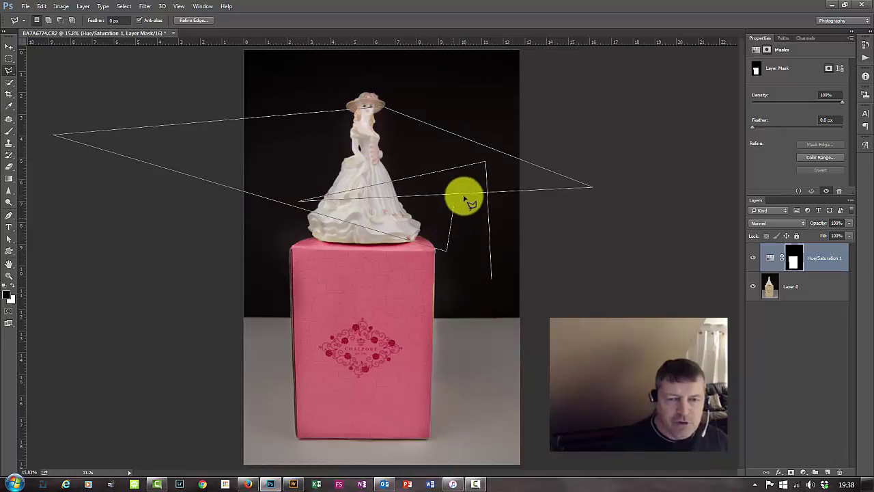
{"action": "left_click", "coordinate": [453, 207]}
{"action": "left_click", "coordinate": [494, 313]}
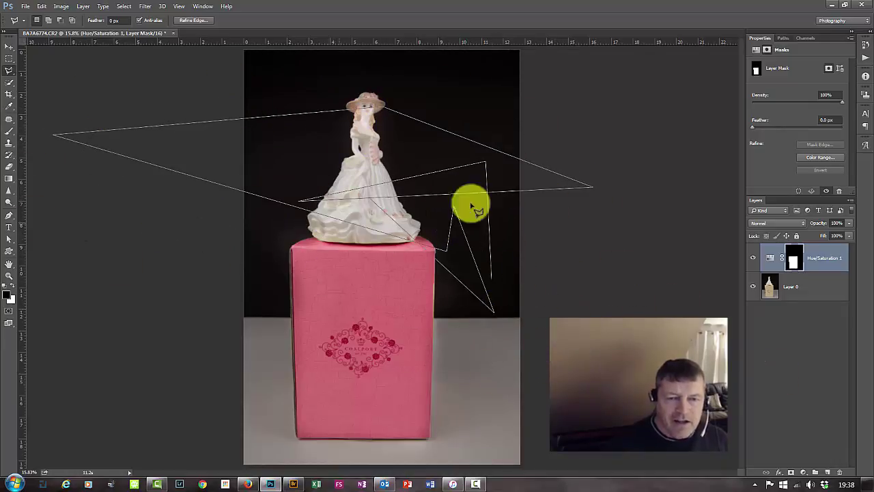
{"action": "key", "text": "Escape"}
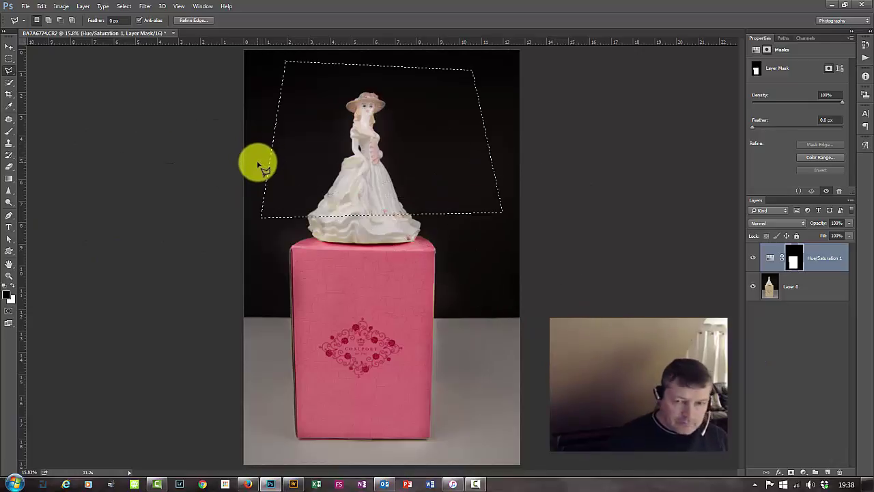
{"action": "key", "text": "ctrl+d"}
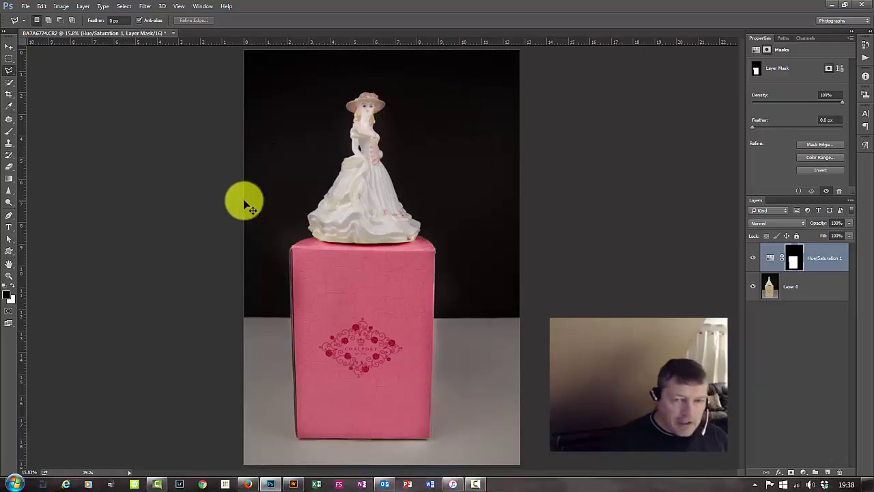
Outline the pink box corner to corner with the Polygonal Lasso, following the figurine's base, and deselect it
{"action": "left_click", "coordinate": [292, 249]}
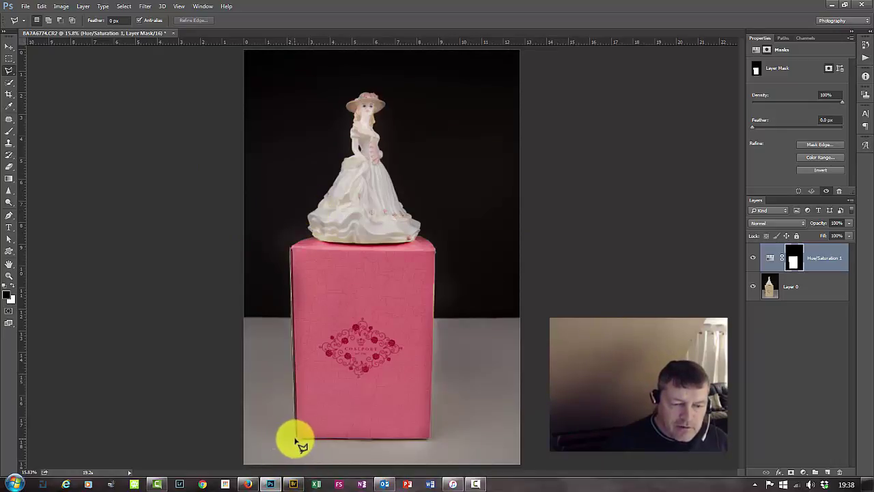
{"action": "left_click", "coordinate": [297, 439]}
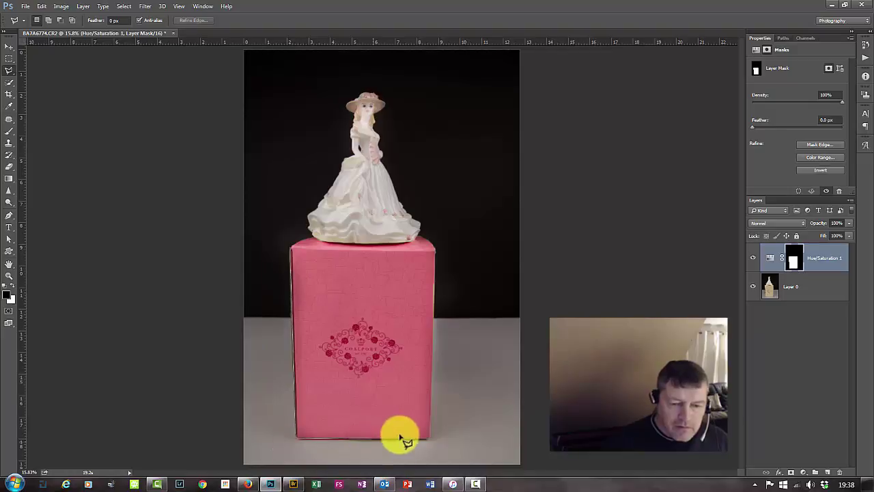
{"action": "left_click", "coordinate": [429, 440]}
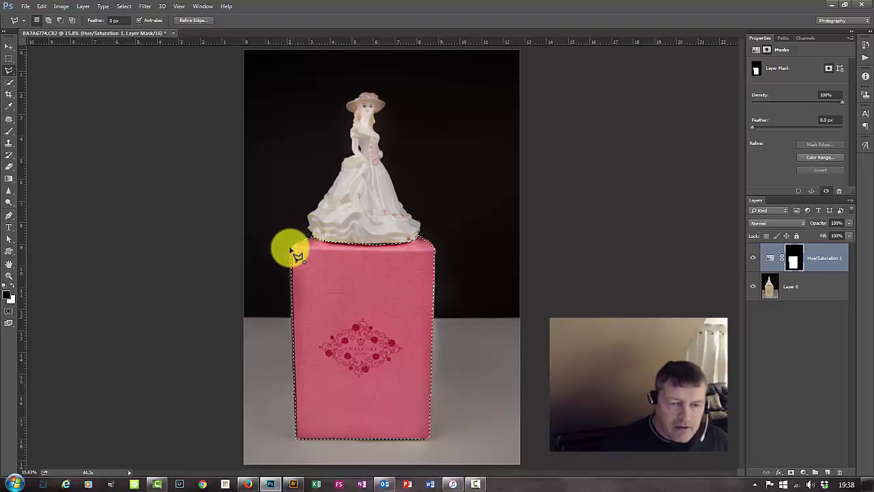
{"action": "left_click", "coordinate": [293, 252]}
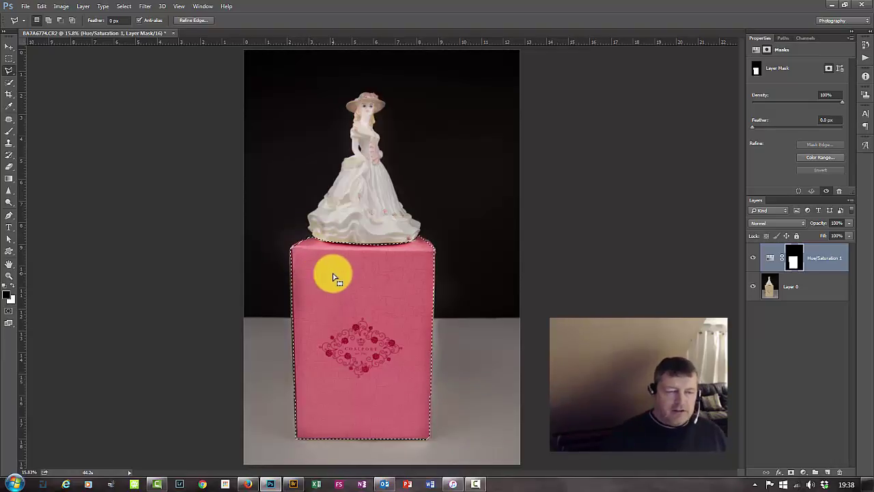
{"action": "key", "text": "ctrl+d"}
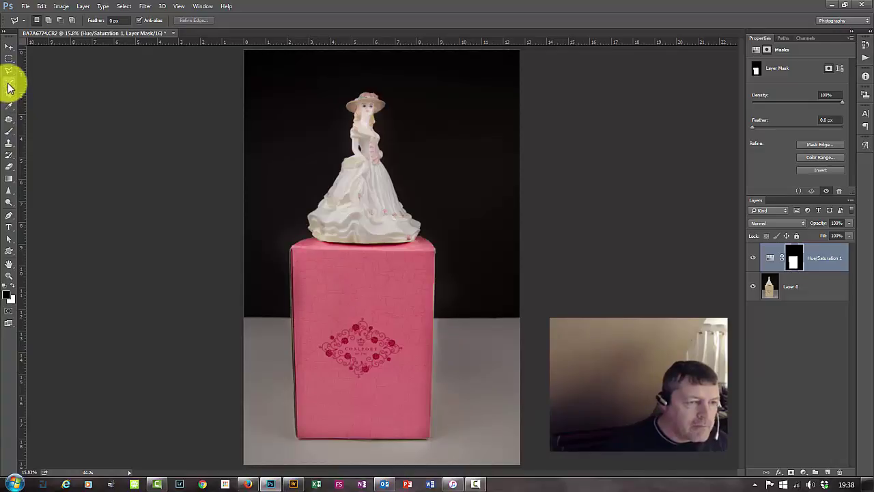
Select the whole pink box with the Quick Selection tool, including its lower and upper corners, and deselect it
{"action": "left_click", "coordinate": [10, 86]}
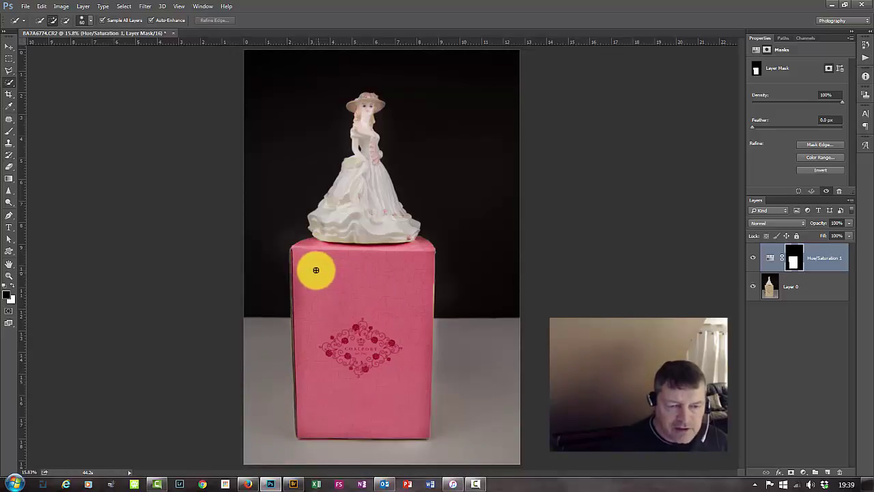
{"action": "mouse_move", "coordinate": [316, 268]}
{"action": "left_mouse_down"}
{"action": "mouse_move", "coordinate": [375, 322]}
{"action": "mouse_move", "coordinate": [387, 349]}
{"action": "mouse_move", "coordinate": [376, 387]}
{"action": "left_mouse_up"}
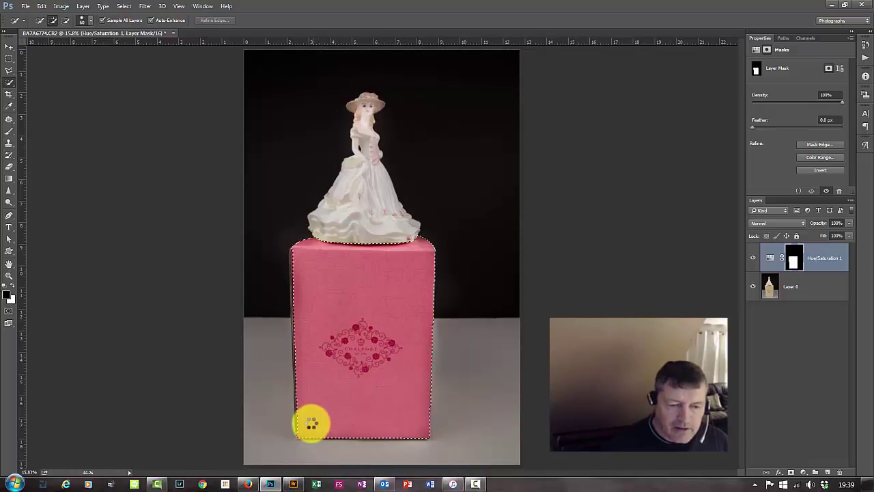
{"action": "left_click_drag", "start_coordinate": [311, 424], "coordinate": [293, 233]}
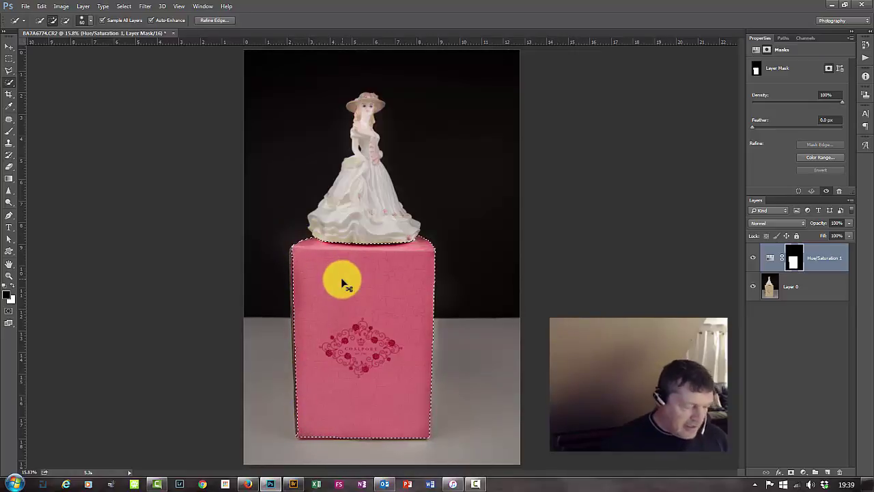
{"action": "key", "text": "ctrl+d"}
{"action": "right_click", "coordinate": [9, 88]}
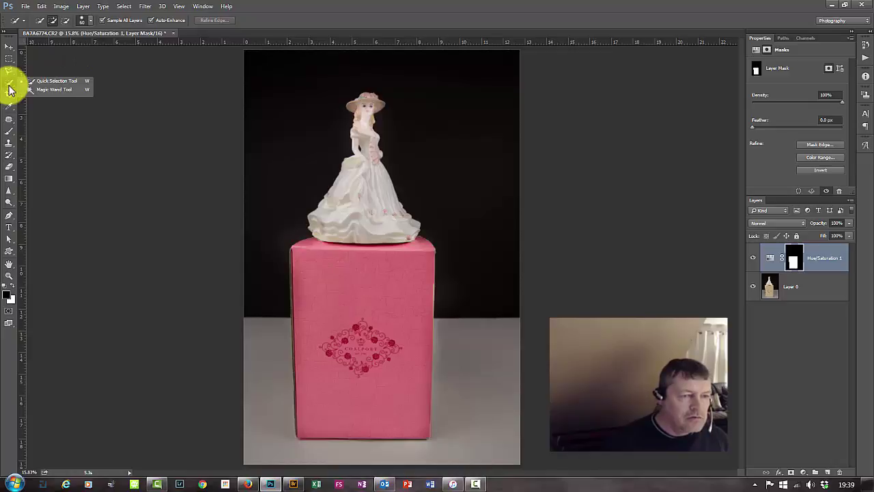
{"action": "right_click", "coordinate": [10, 88]}
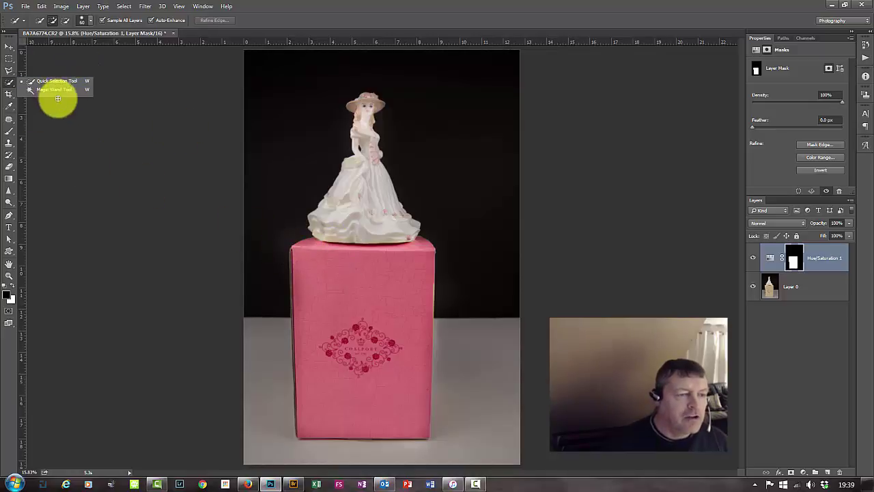
{"action": "left_click", "coordinate": [135, 334]}
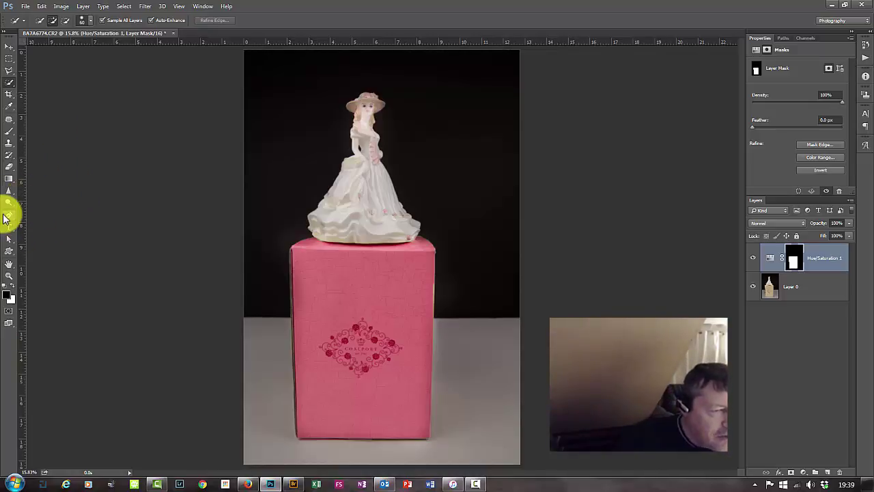
{"action": "left_click", "coordinate": [7, 218]}
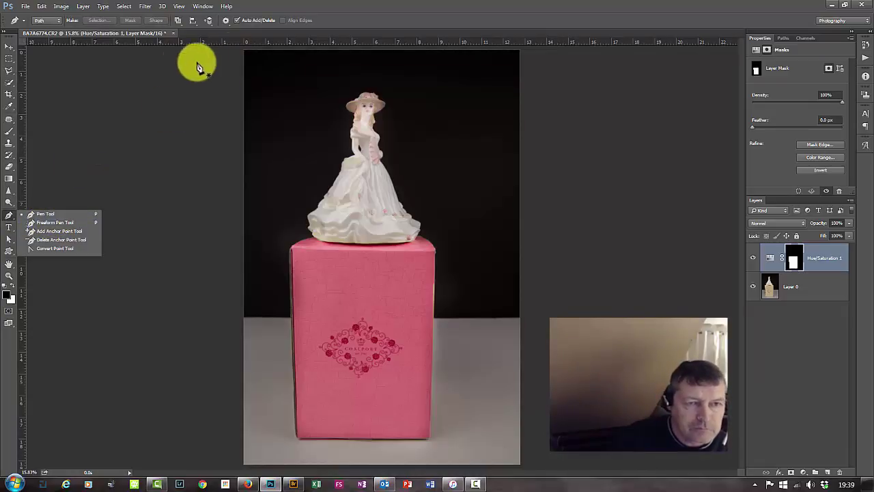
Try applying a Color Range selection with fuzziness 109 while the Hue/Saturation layer's mask is active
{"action": "left_click", "coordinate": [144, 8]}
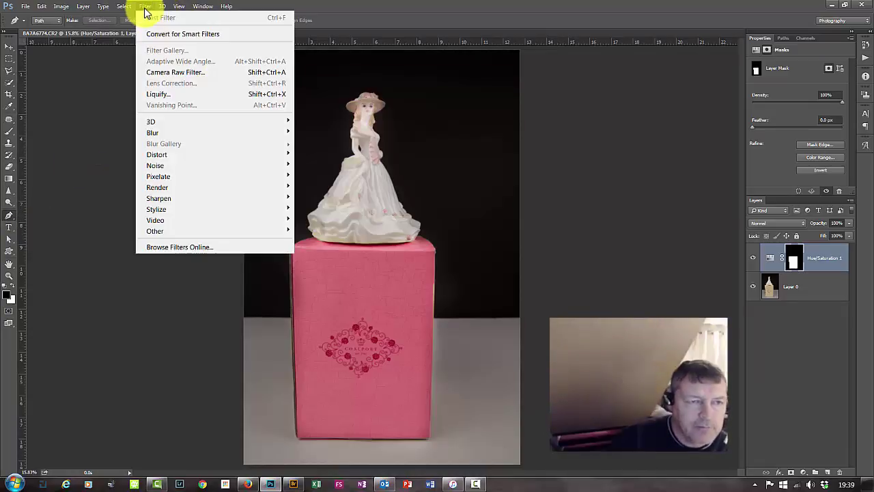
{"action": "mouse_move", "coordinate": [123, 8]}
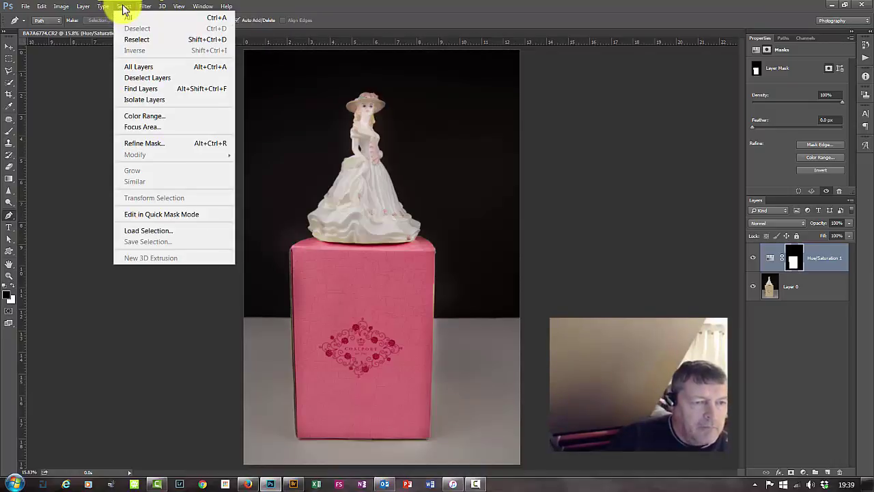
{"action": "left_click", "coordinate": [179, 117]}
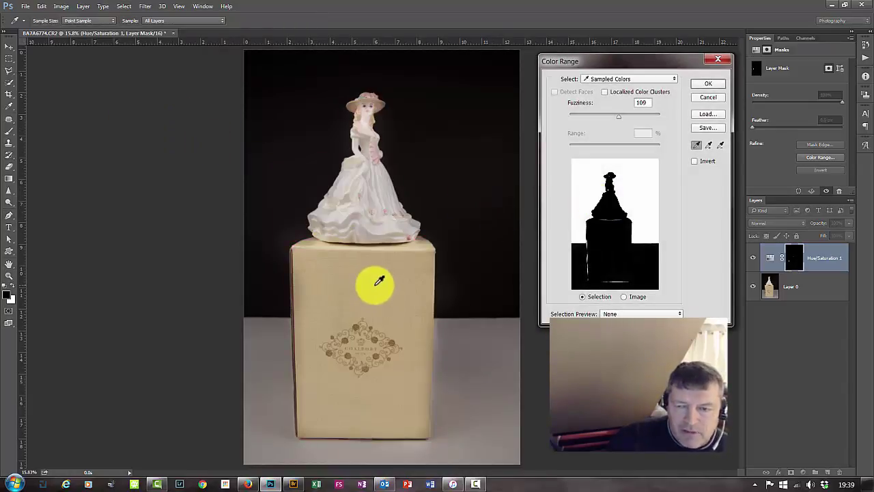
{"action": "left_click", "coordinate": [716, 87]}
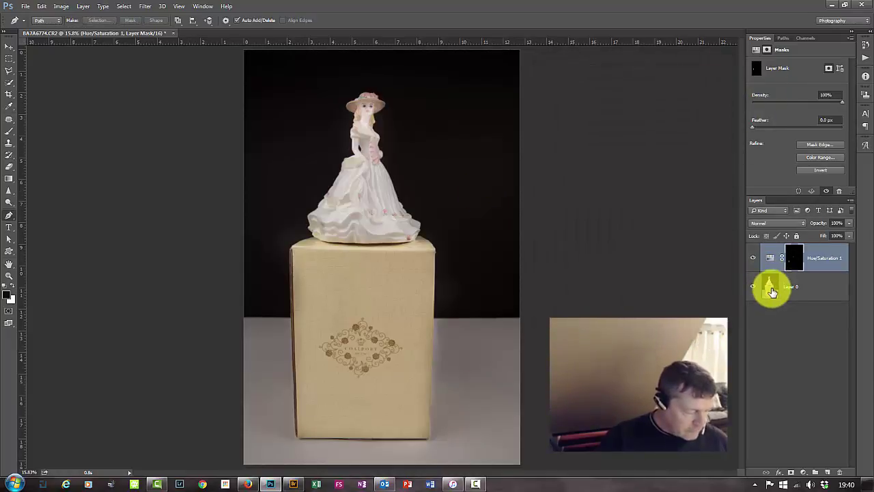
Select the black background of Layer 0 with Color Range, sampling it beside the figurine and lowering the fuzziness
{"action": "left_click", "coordinate": [830, 289]}
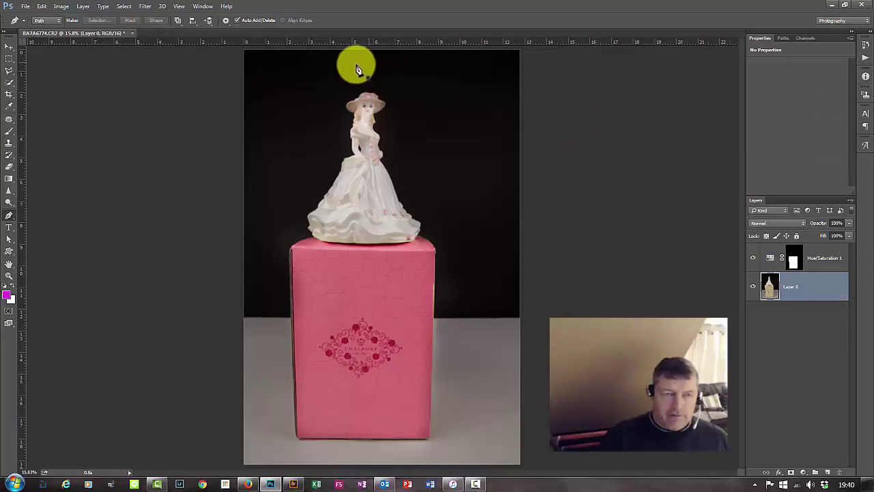
{"action": "left_click", "coordinate": [125, 8]}
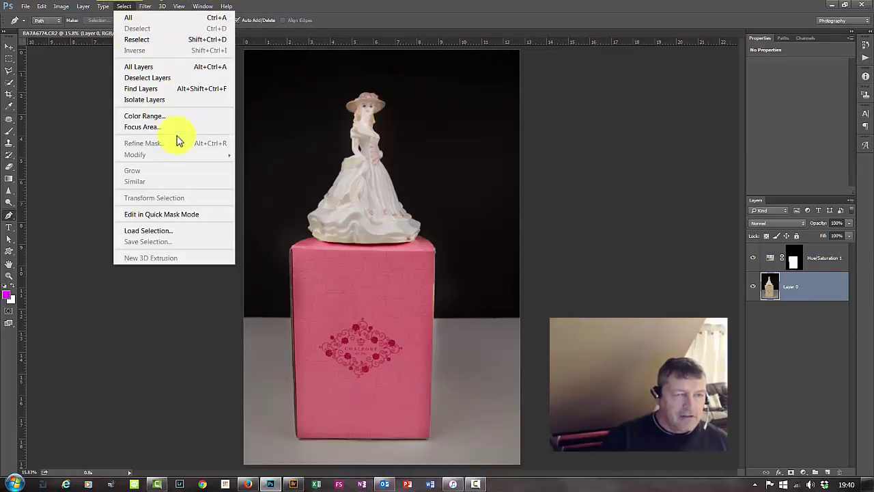
{"action": "left_click", "coordinate": [143, 115]}
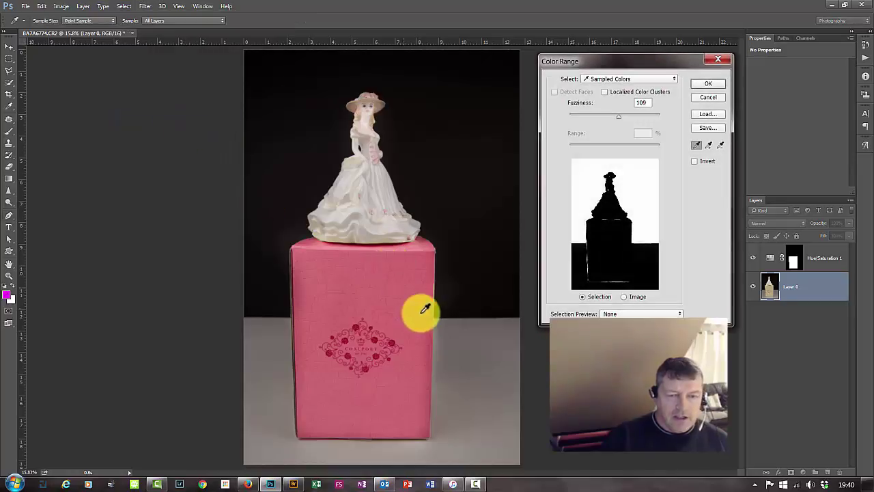
{"action": "left_click", "coordinate": [469, 182]}
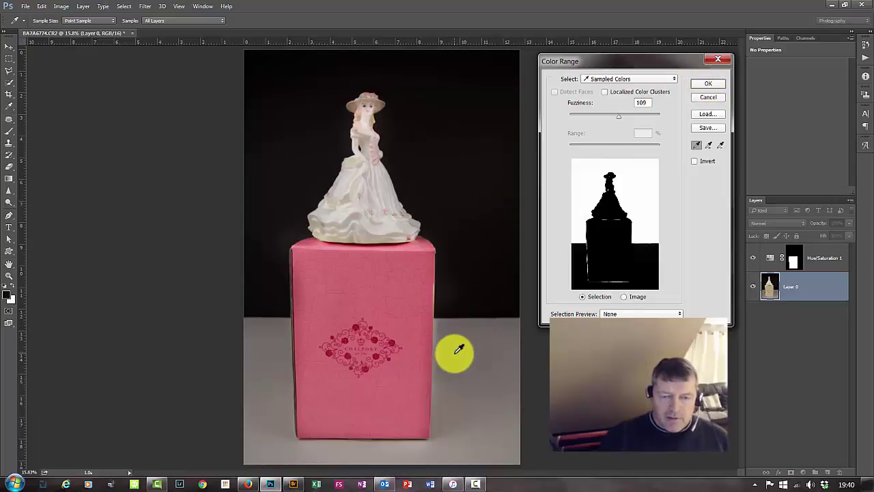
{"action": "left_click", "coordinate": [709, 146]}
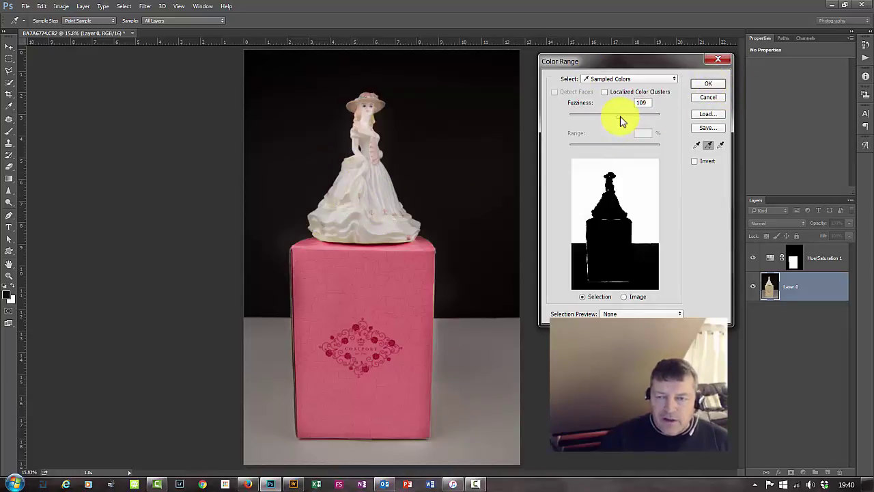
{"action": "left_click_drag", "start_coordinate": [621, 116], "coordinate": [596, 122]}
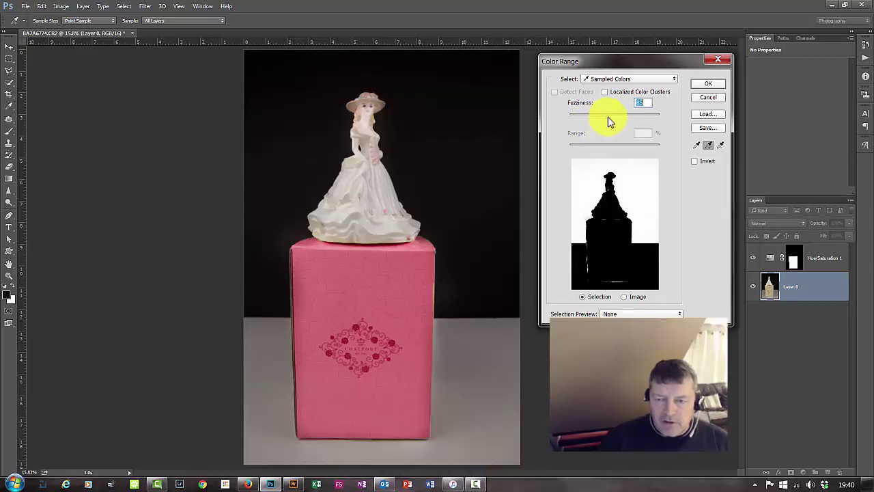
{"action": "left_click", "coordinate": [710, 85]}
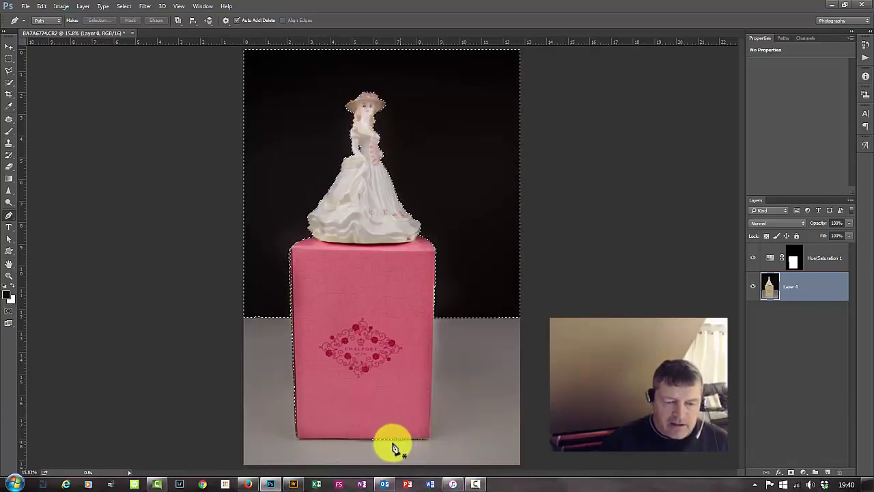
Remove the stray selected areas along the box's lower edges from the selection with the Rectangular Marquee tool
{"action": "left_click", "coordinate": [11, 46]}
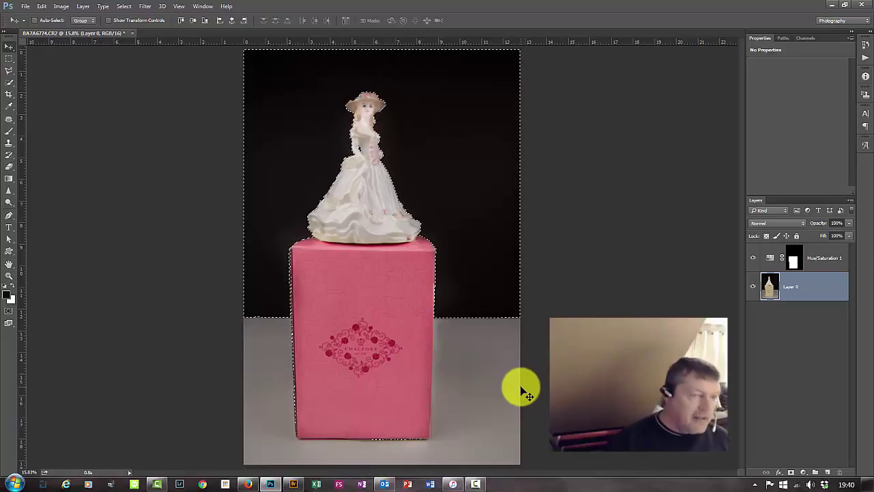
{"action": "right_click", "coordinate": [10, 60]}
{"action": "left_click", "coordinate": [27, 57]}
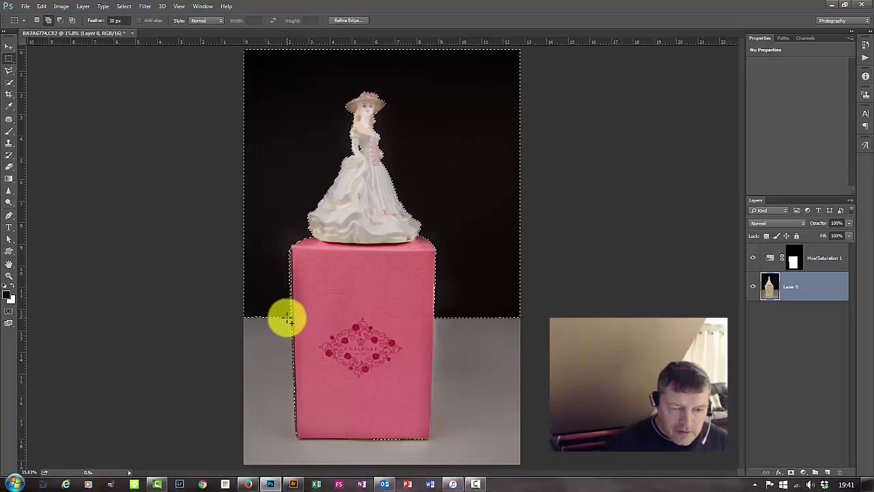
{"action": "left_click_drag", "start_coordinate": [290, 320], "coordinate": [319, 329]}
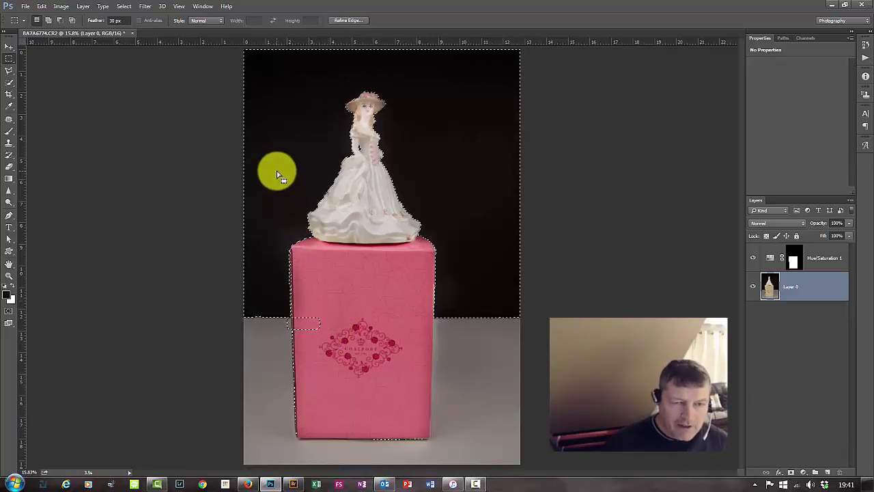
{"action": "key", "text": "alt"}
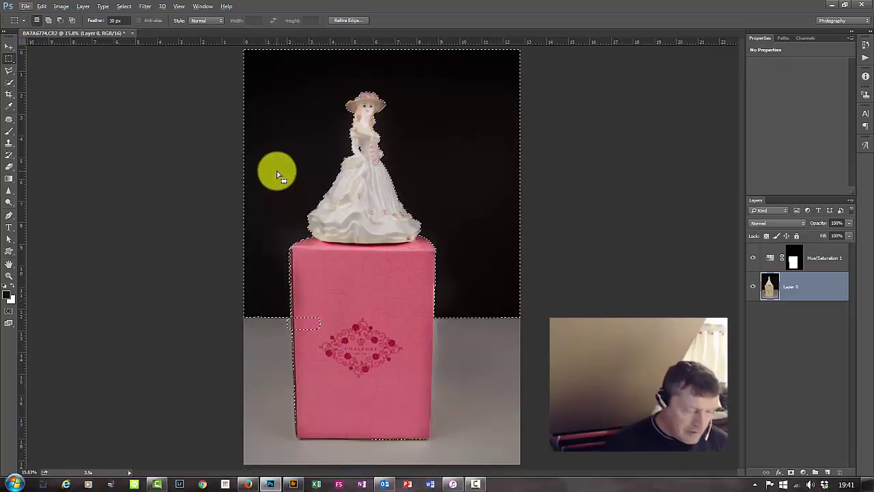
{"action": "key", "text": "ctrl+z"}
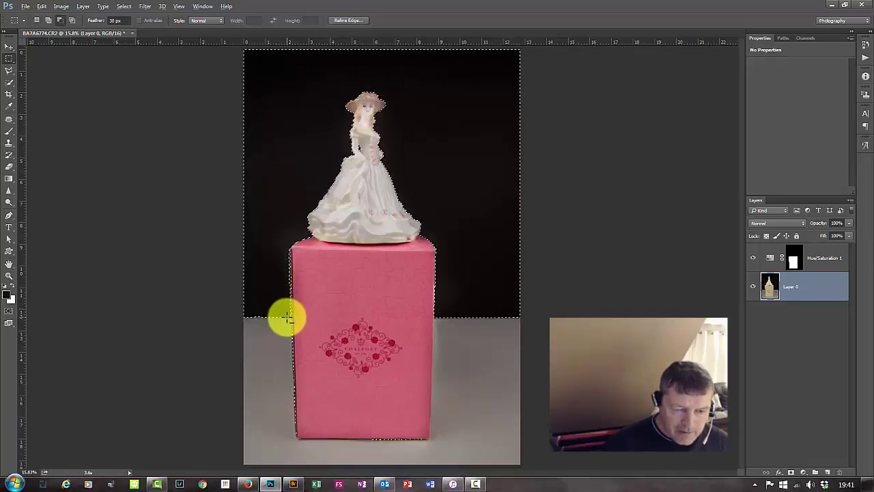
{"action": "mouse_move", "coordinate": [310, 326]}
{"action": "left_mouse_down"}
{"action": "mouse_move", "coordinate": [398, 324]}
{"action": "mouse_move", "coordinate": [458, 381]}
{"action": "mouse_move", "coordinate": [478, 468]}
{"action": "mouse_move", "coordinate": [480, 458]}
{"action": "left_mouse_up"}
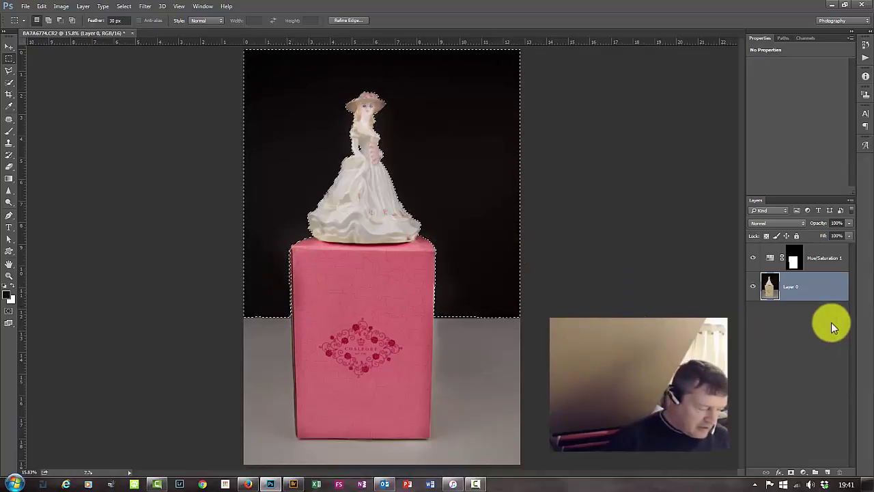
Invert the background selection and copy the figurine, box and floor to a new layer
{"action": "key", "text": "ctrl+j"}
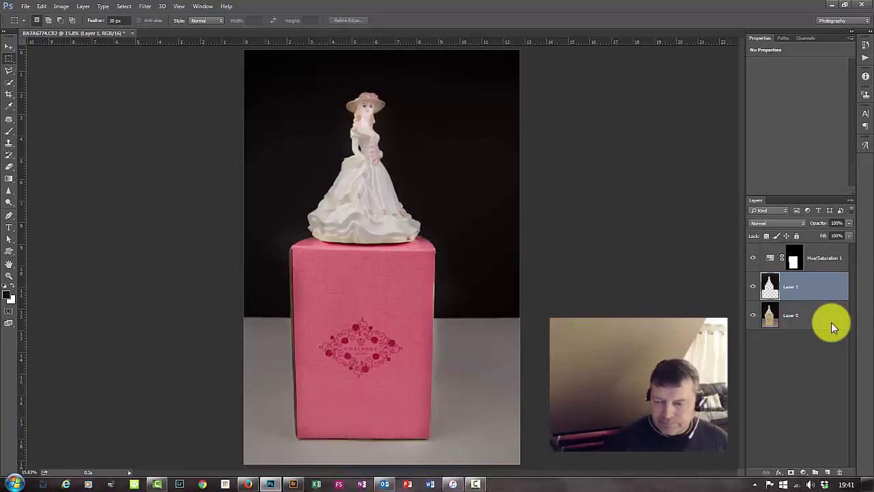
{"action": "key", "text": "ctrl+z"}
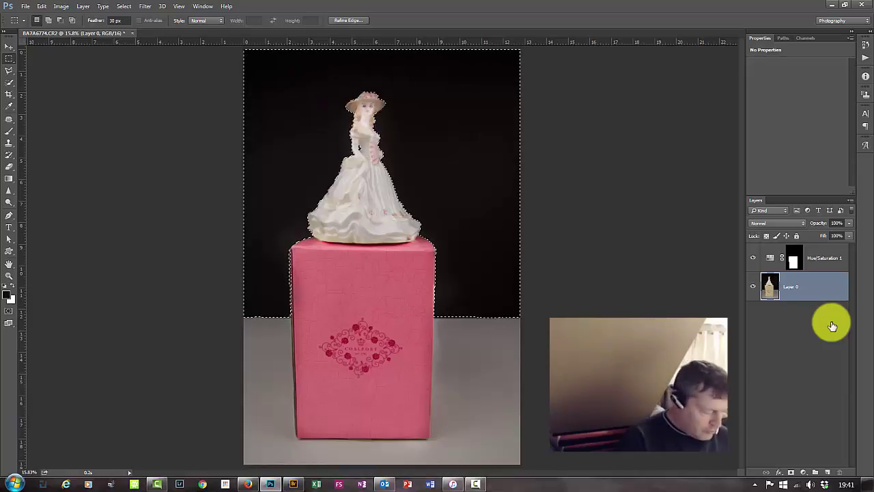
{"action": "key", "text": "ctrl+shift+i"}
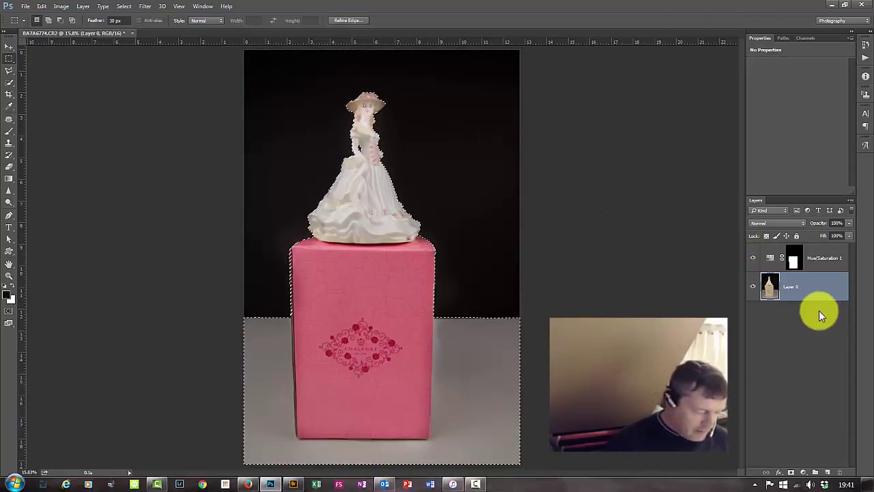
{"action": "key", "text": "ctrl+j"}
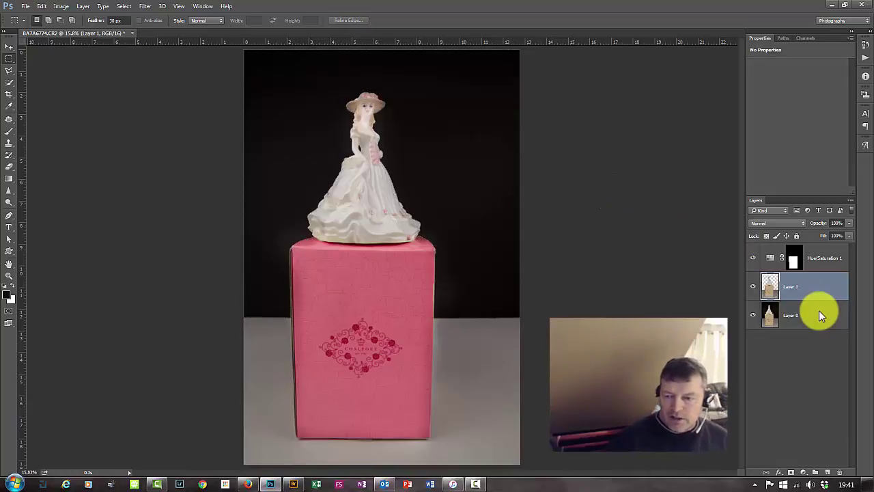
Hide Layer 0 and the Hue/Saturation layer and examine the cut-out's edges around the box and the figurine's base
{"action": "left_click", "coordinate": [753, 315]}
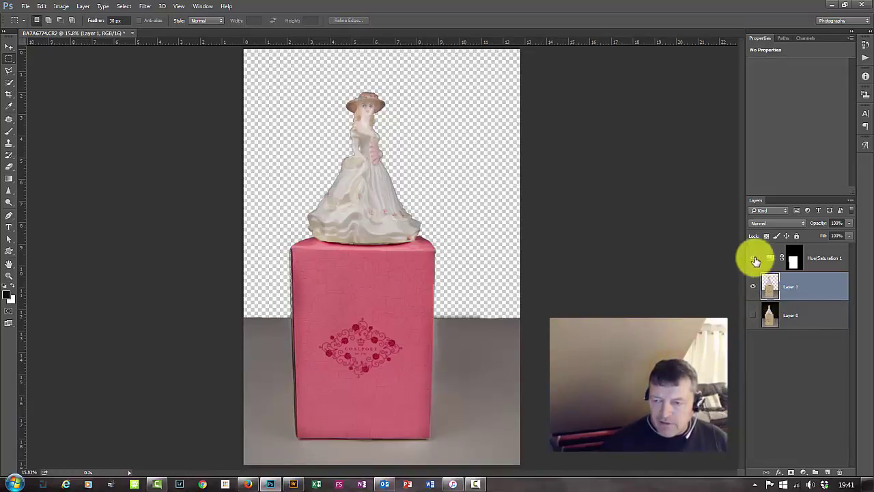
{"action": "left_click", "coordinate": [754, 257]}
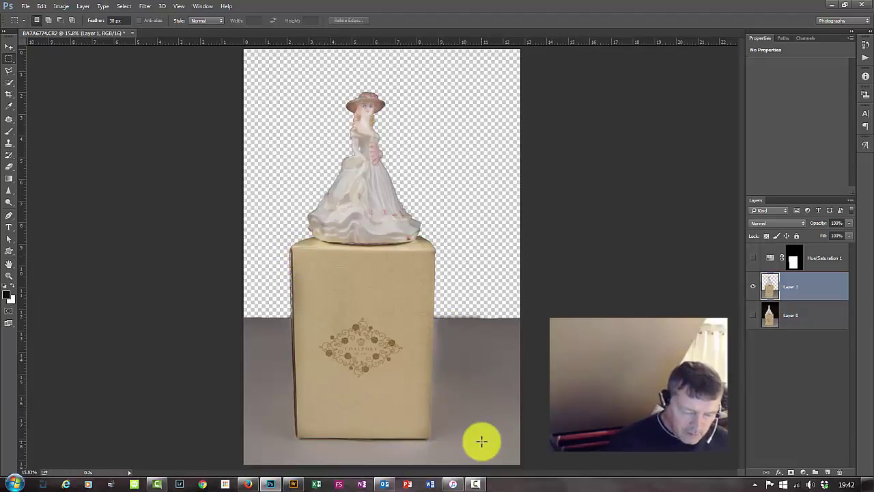
{"action": "key", "text": "ctrl+plus"}
{"action": "key", "text": "ctrl+plus"}
{"action": "key", "text": "ctrl+plus"}
{"action": "key", "text": "ctrl+plus"}
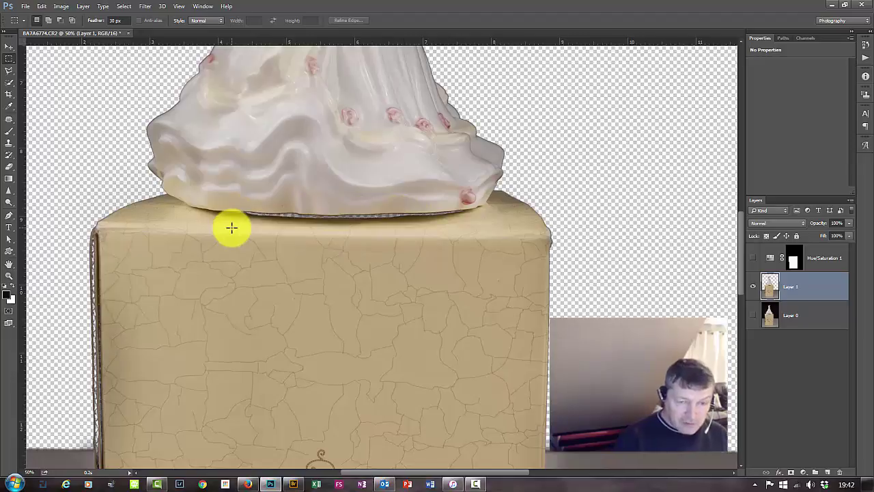
{"action": "key", "text": "ctrl+minus"}
{"action": "key", "text": "ctrl+0"}
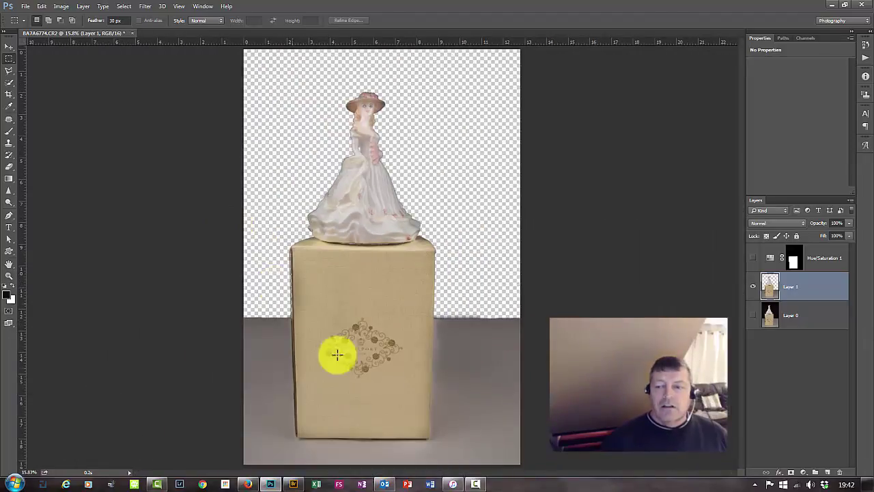
Delete the copied cut-out layer and show Layer 0 and the Hue/Saturation layer again
{"action": "left_click", "coordinate": [820, 258]}
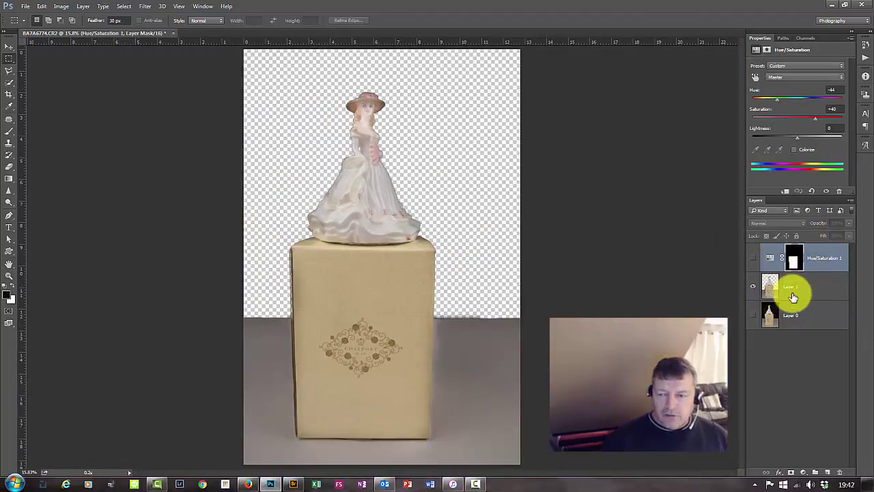
{"action": "left_click", "coordinate": [799, 294]}
{"action": "key", "text": "Delete"}
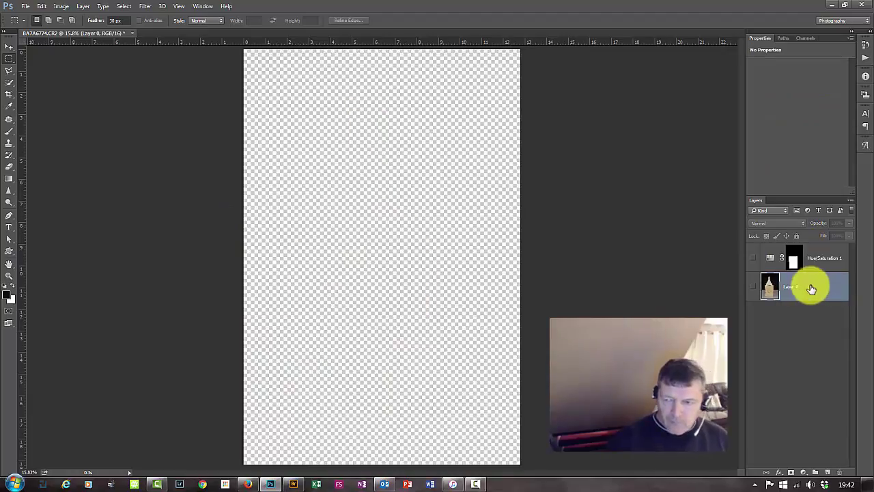
{"action": "left_click", "coordinate": [753, 288]}
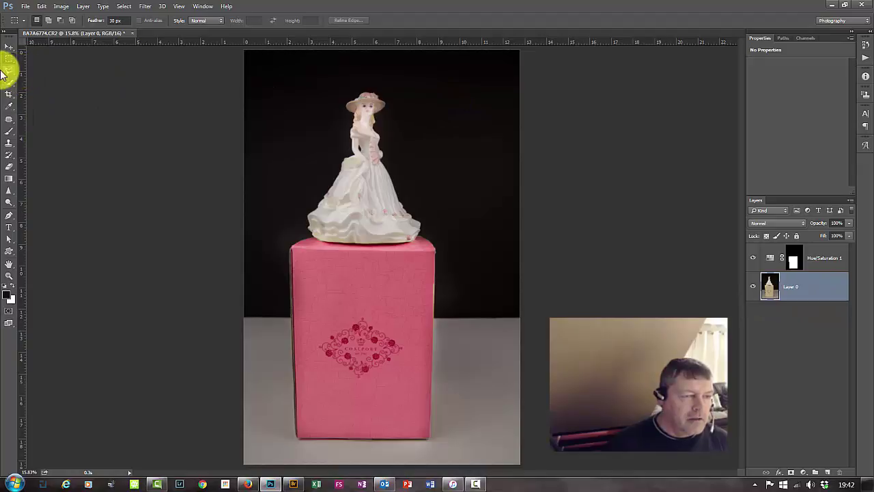
Select the pink box with the Polygonal Lasso at 0 px feather, tracing its corners and the figurine's base to a closed outline
{"action": "left_click", "coordinate": [9, 70]}
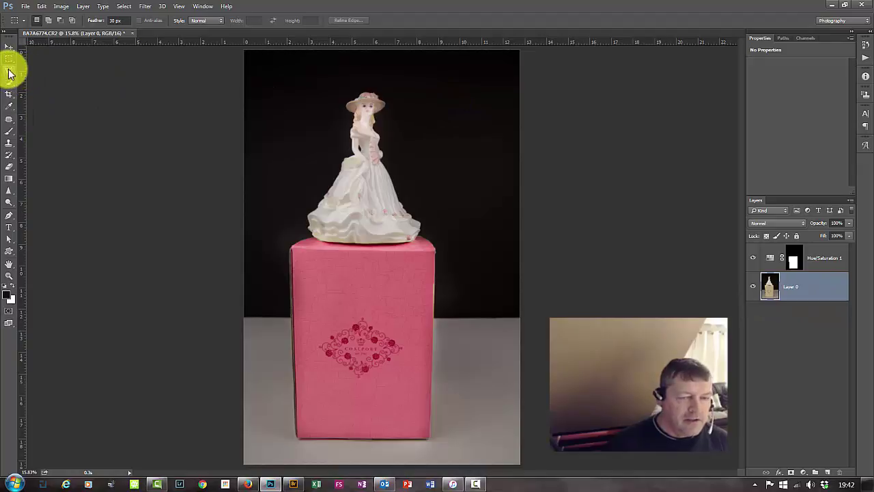
{"action": "left_click", "coordinate": [290, 250]}
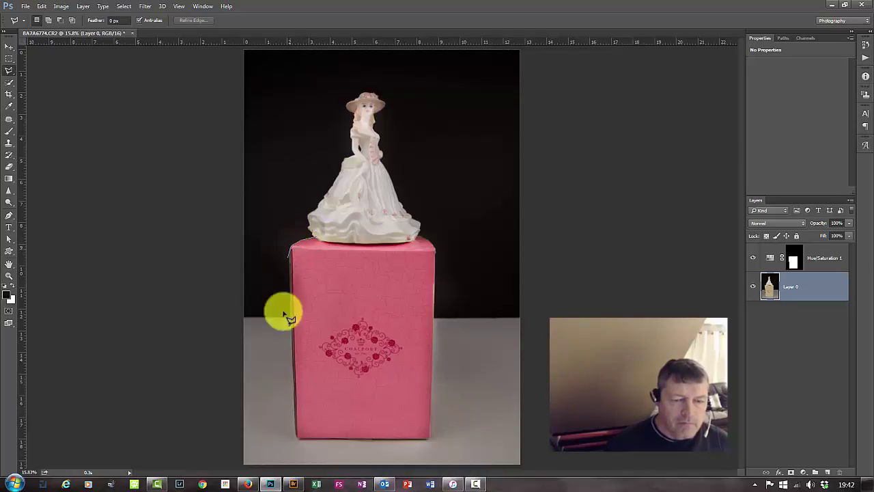
{"action": "left_click", "coordinate": [296, 438]}
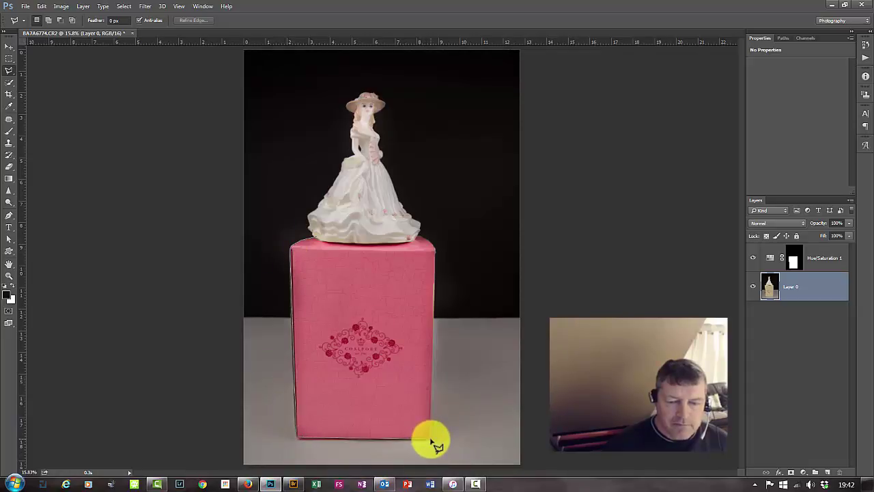
{"action": "left_click", "coordinate": [430, 439]}
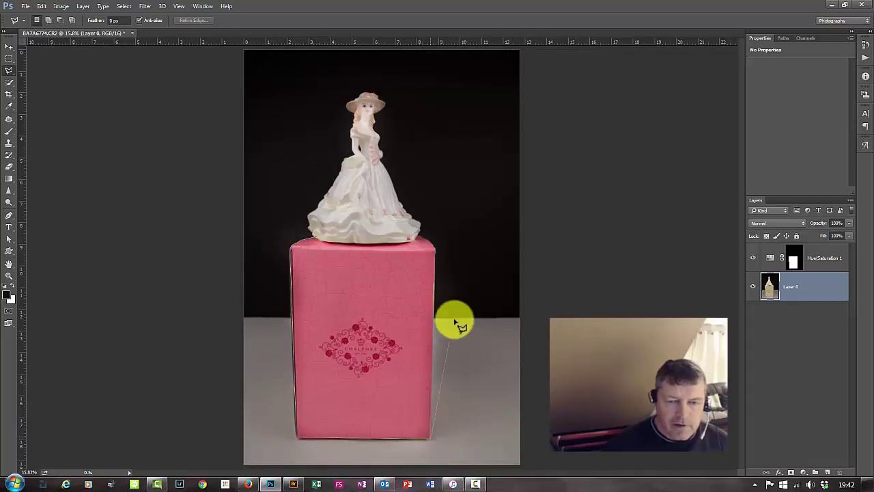
{"action": "left_click", "coordinate": [436, 253]}
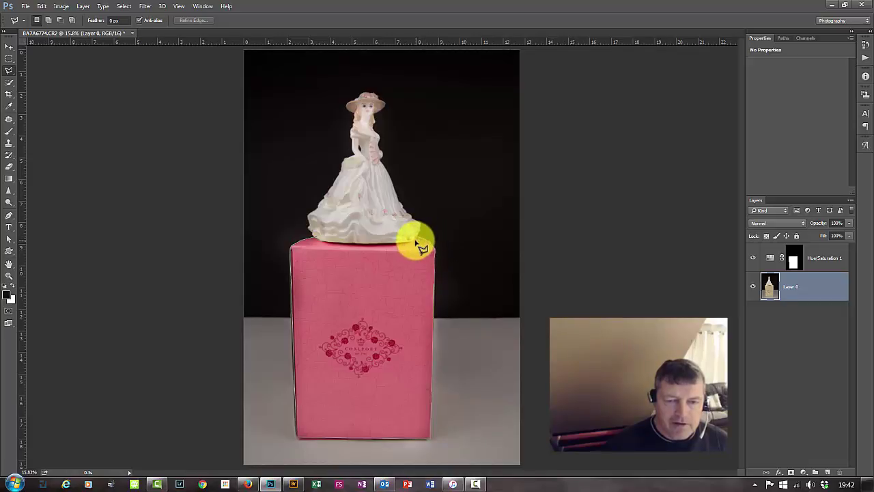
{"action": "left_click", "coordinate": [314, 240]}
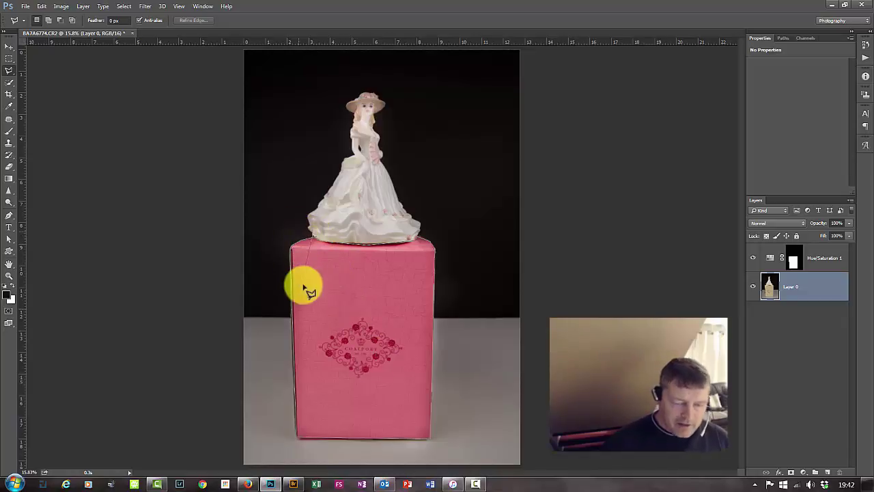
{"action": "scroll", "coordinate": [304, 303], "scroll_direction": "up", "scroll_amount": 2}
{"action": "scroll", "coordinate": [305, 304], "scroll_direction": "up", "scroll_amount": 4}
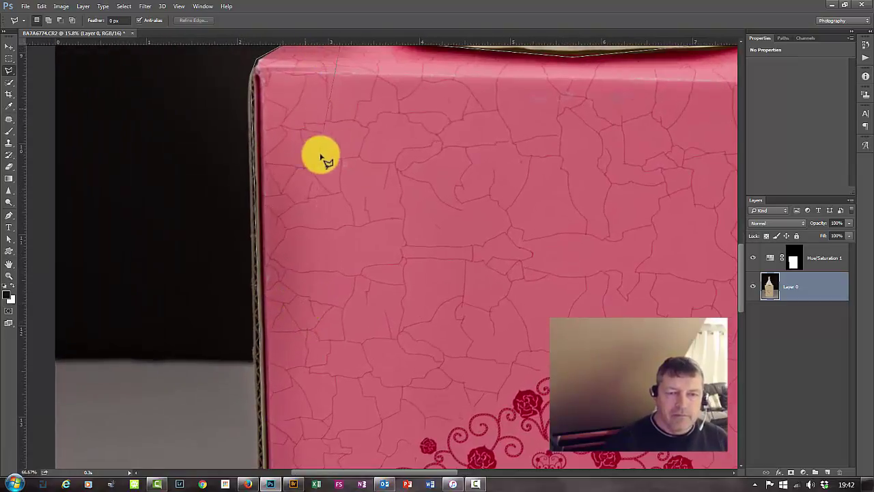
{"action": "left_click_drag", "start_coordinate": [337, 160], "coordinate": [259, 376]}
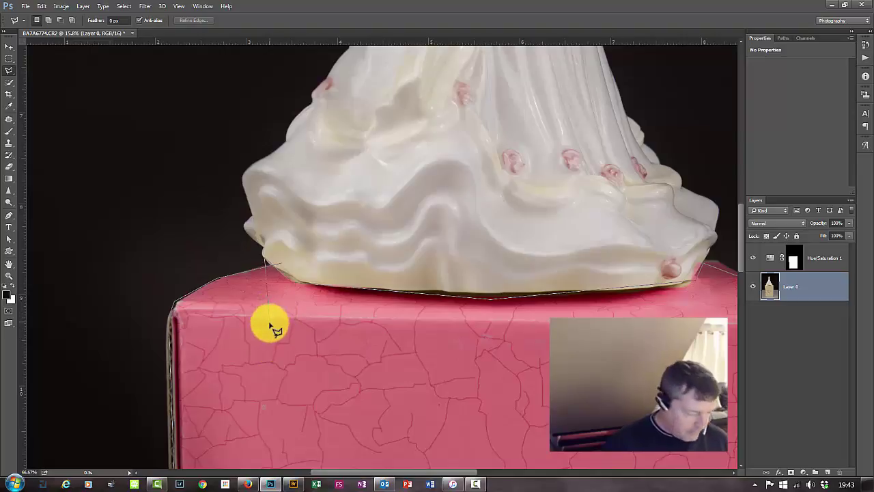
{"action": "left_click", "coordinate": [282, 266]}
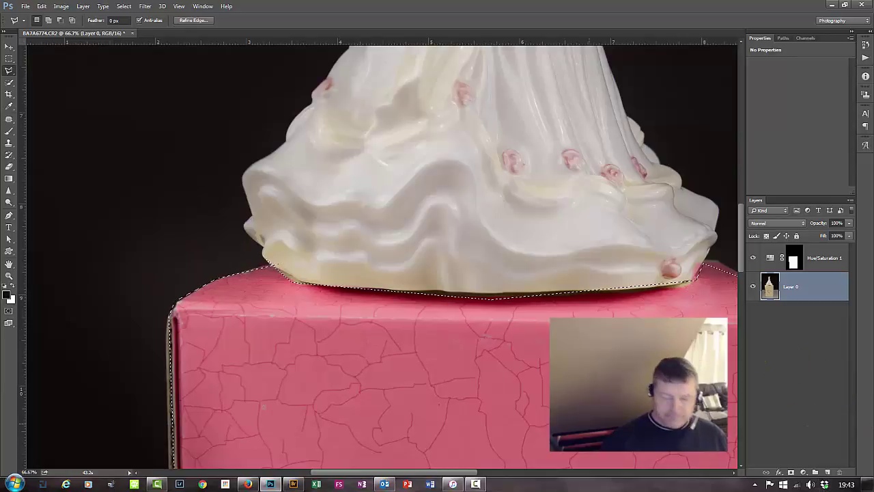
{"action": "key", "text": "ctrl+minus"}
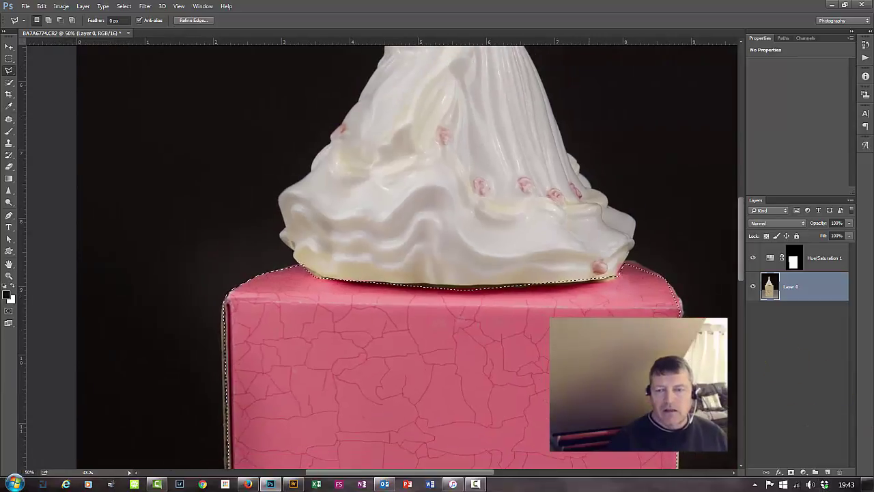
{"action": "key", "text": "ctrl+minus"}
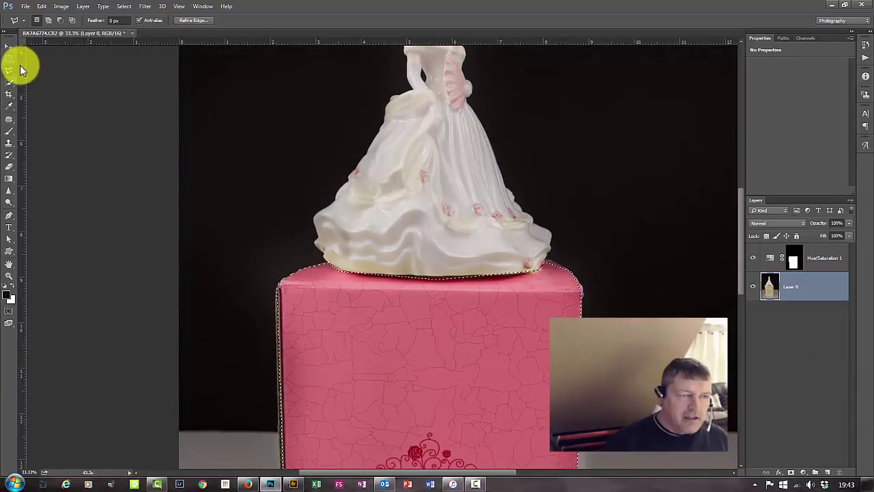
Deselect the box outline and select the upper part of the box's front with a rectangular marquee at 30 px feather
{"action": "key", "text": "ctrl+d"}
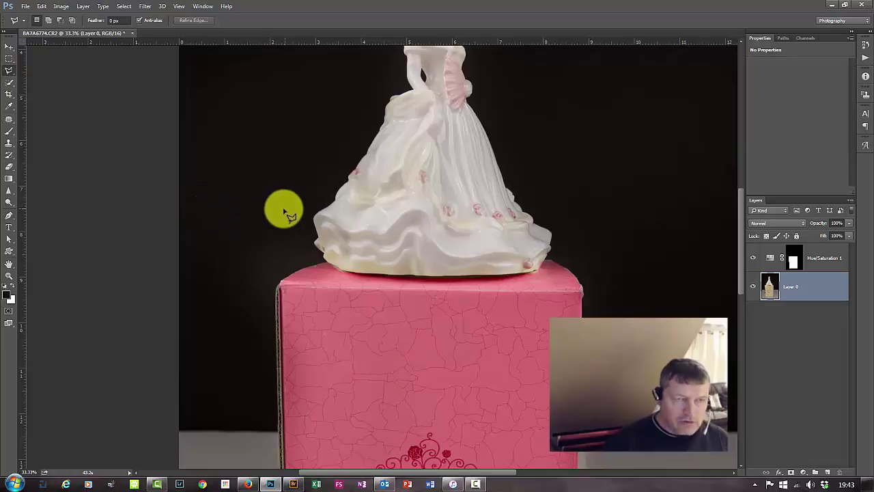
{"action": "left_click", "coordinate": [9, 46]}
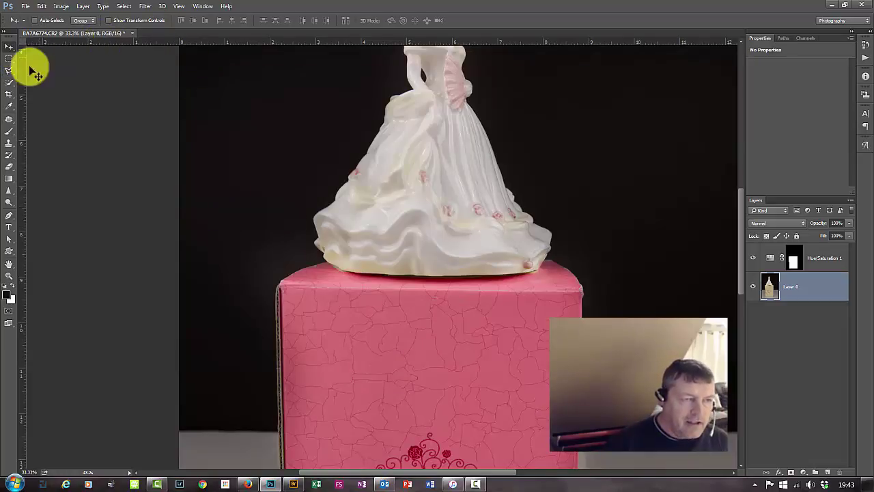
{"action": "left_click", "coordinate": [10, 59]}
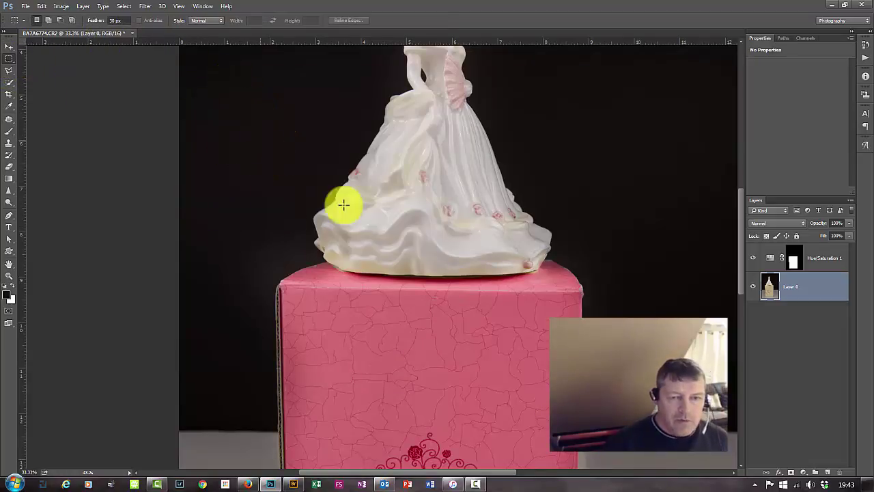
{"action": "left_click_drag", "start_coordinate": [280, 280], "coordinate": [582, 394]}
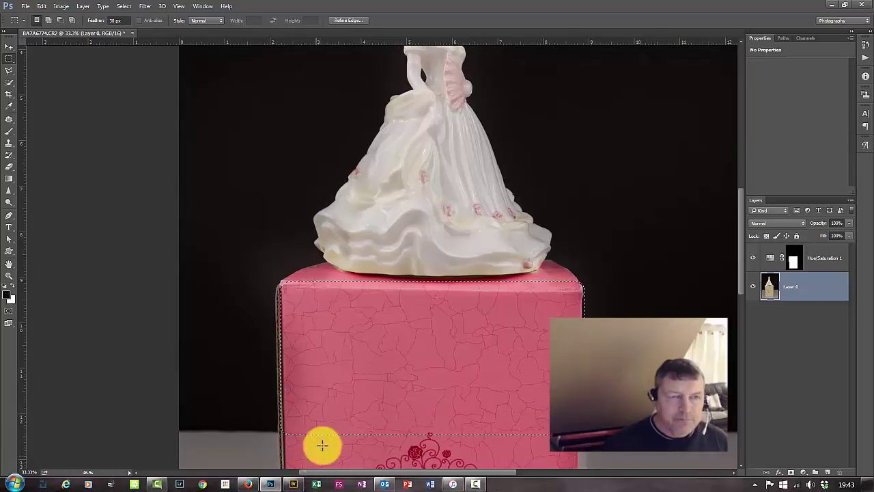
Refine the selection edge with radius 11.3 px, contrast 30%, shift edge -46% and decontaminated colors at 50%, output to a new layer with mask
{"action": "left_click", "coordinate": [354, 21]}
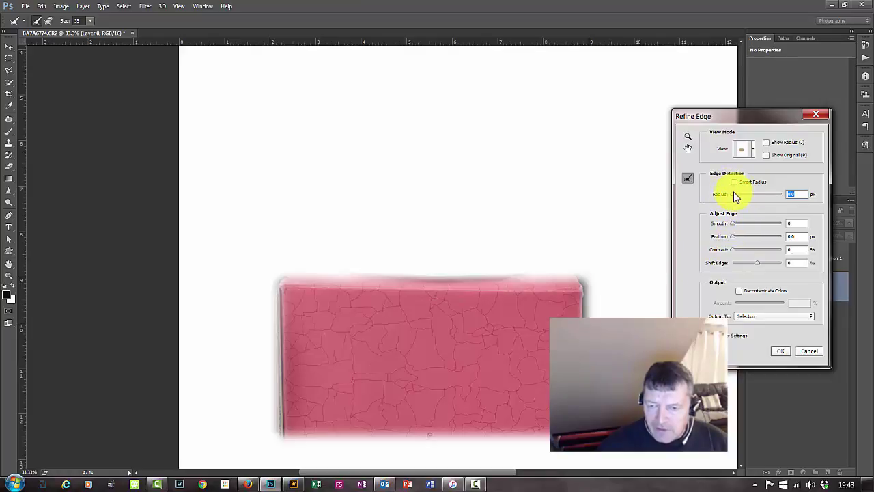
{"action": "left_click_drag", "start_coordinate": [735, 195], "coordinate": [753, 194]}
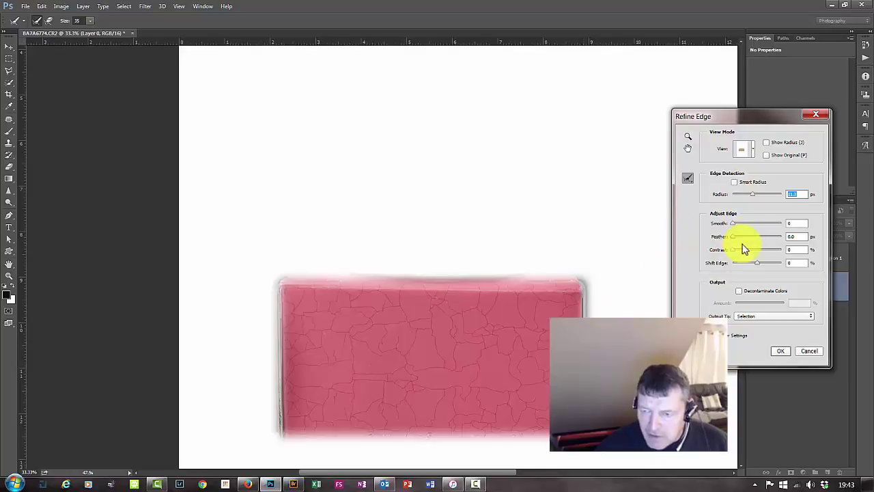
{"action": "left_click_drag", "start_coordinate": [733, 249], "coordinate": [750, 250]}
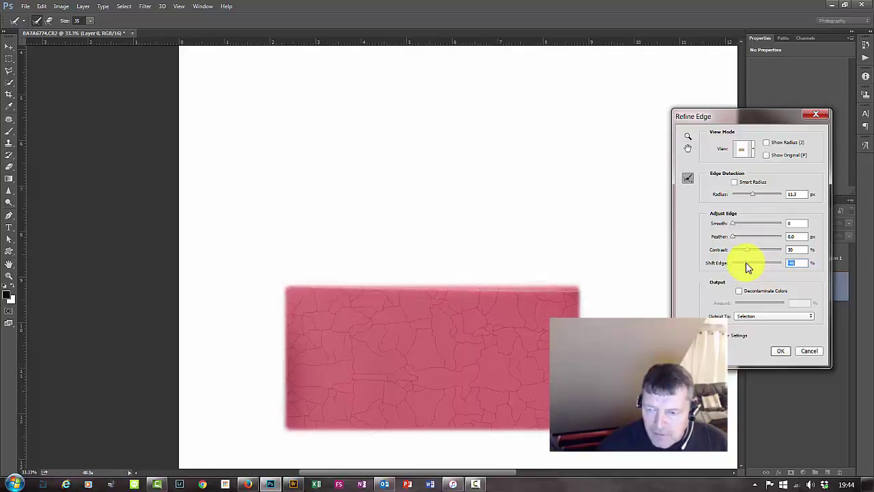
{"action": "left_click", "coordinate": [740, 292]}
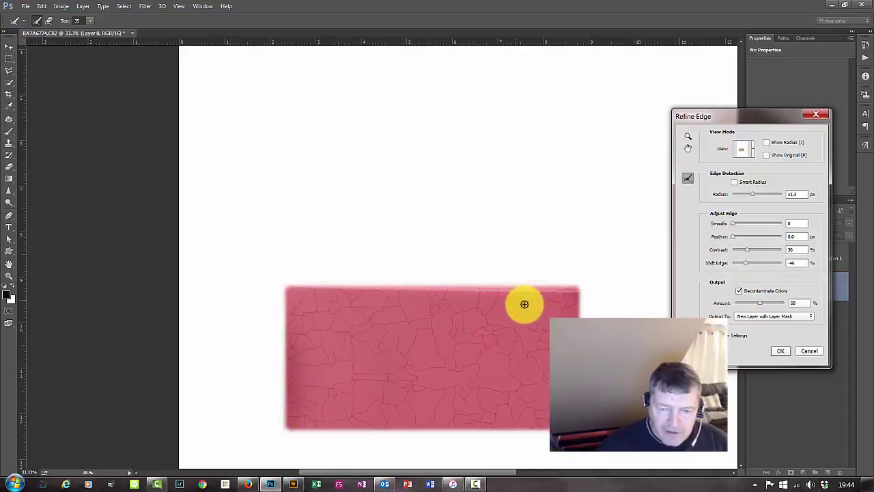
{"action": "left_click", "coordinate": [781, 350]}
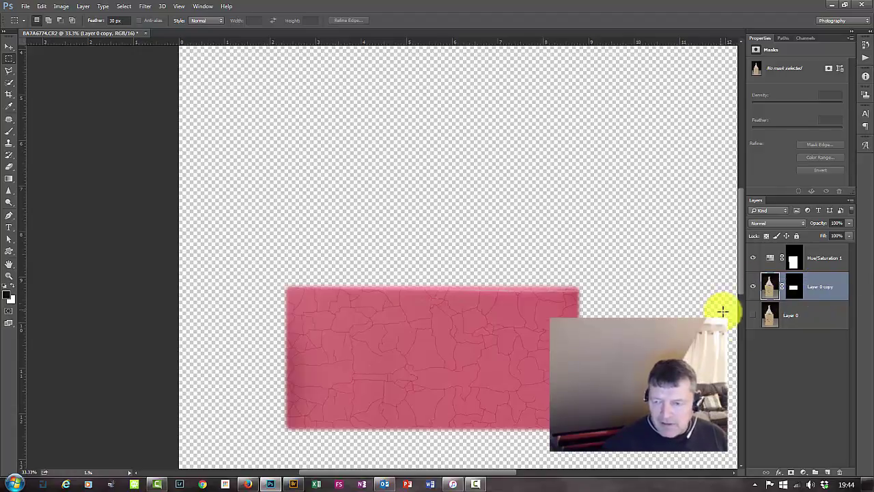
Show and select Layer 0, toggling its visibility with the whole image in view to compare the masked cut-out with the full photo
{"action": "left_click", "coordinate": [753, 315]}
{"action": "left_click", "coordinate": [776, 322]}
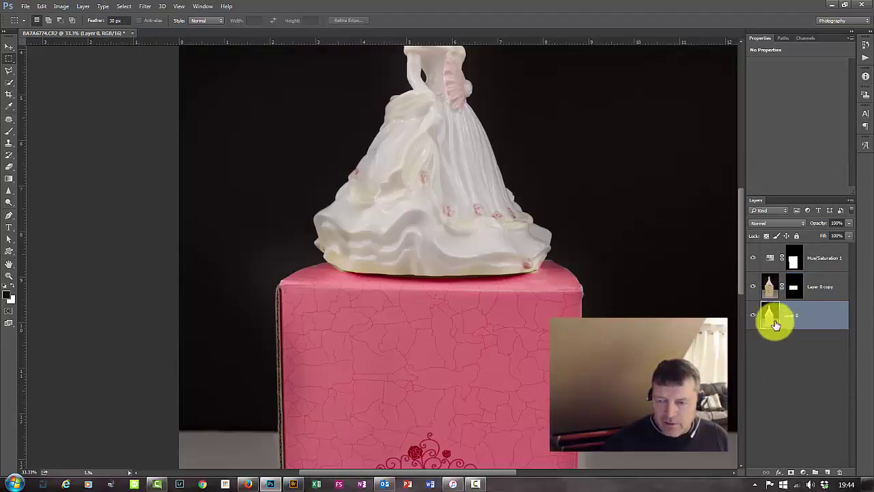
{"action": "left_click", "coordinate": [753, 314]}
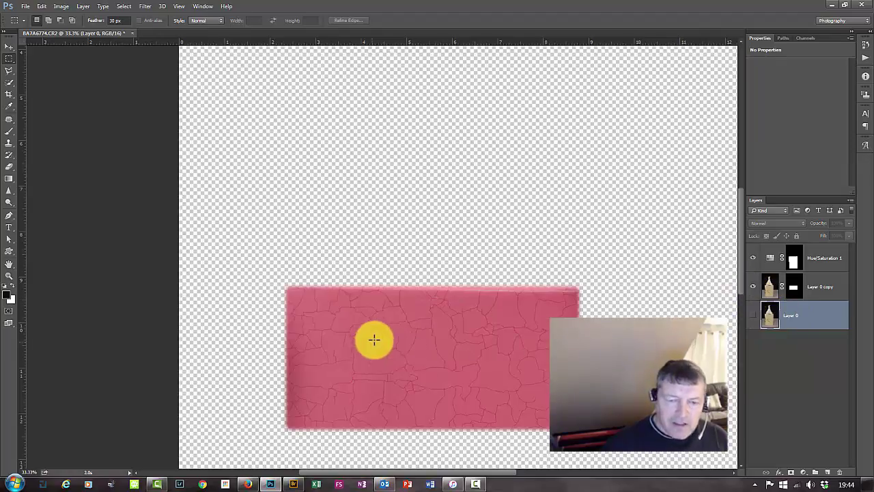
{"action": "key", "text": "ctrl+0"}
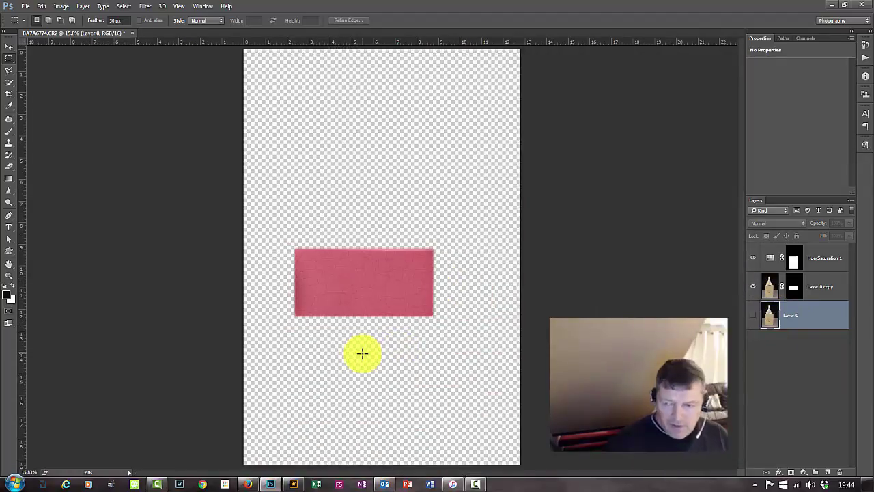
{"action": "left_click", "coordinate": [754, 316]}
{"action": "left_click", "coordinate": [756, 319]}
{"action": "left_click", "coordinate": [754, 316]}
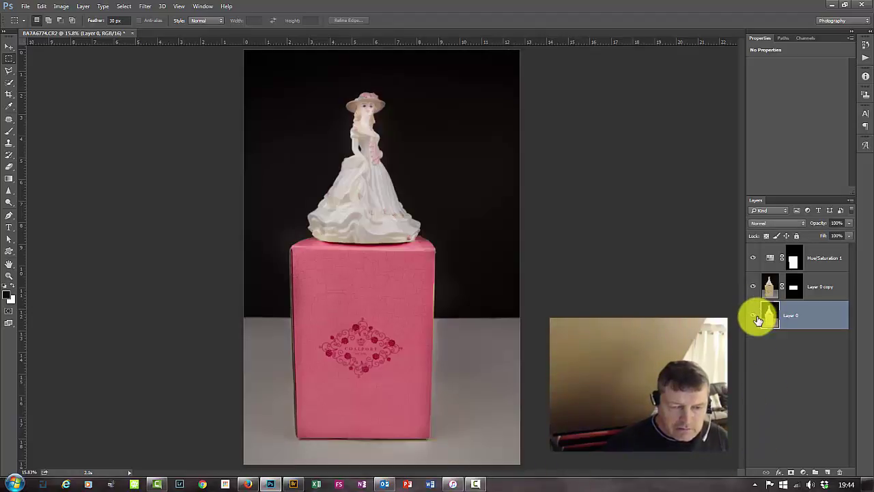
{"action": "left_click", "coordinate": [755, 317]}
{"action": "left_click", "coordinate": [755, 317]}
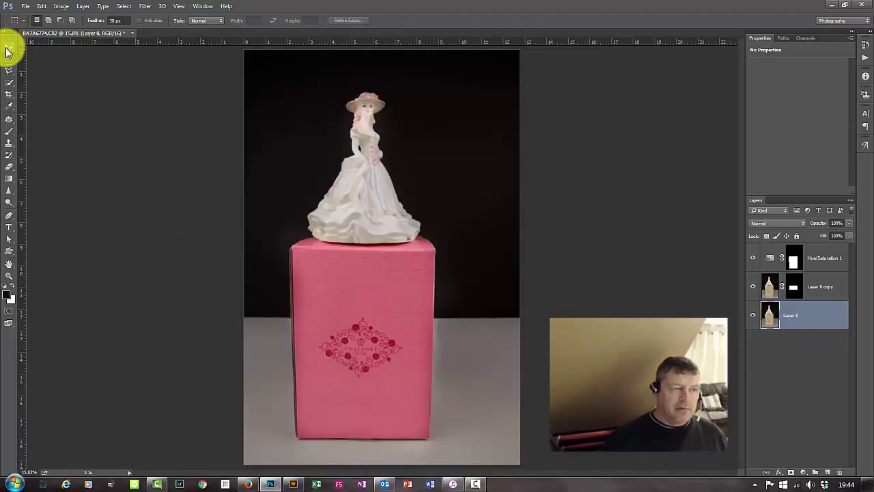
Activate the Pen tool in Path mode with Layer 0 selected
{"action": "left_click", "coordinate": [8, 47]}
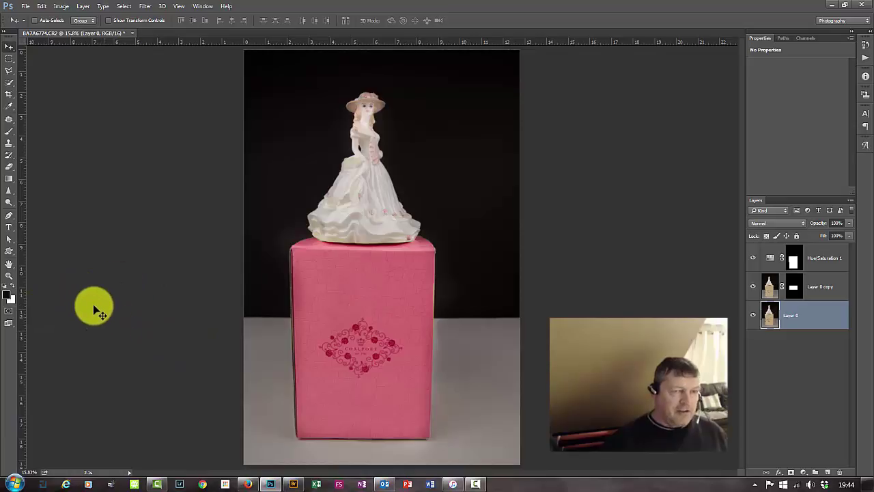
{"action": "left_click", "coordinate": [8, 216]}
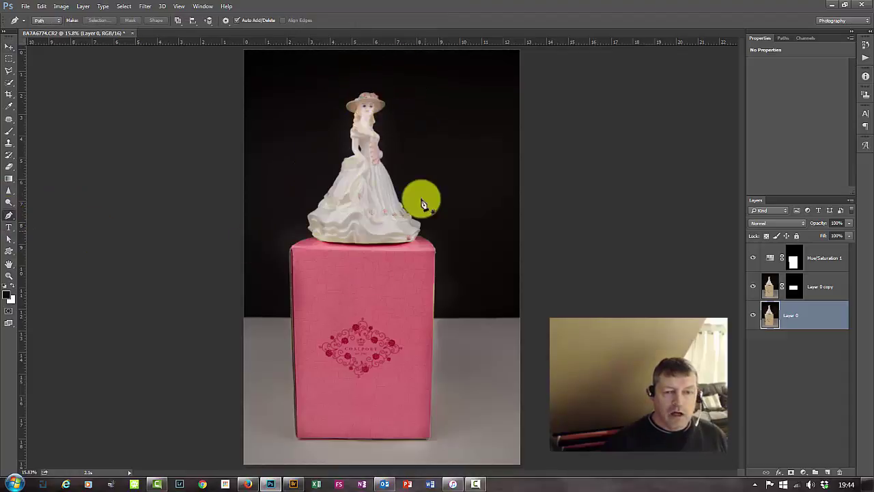